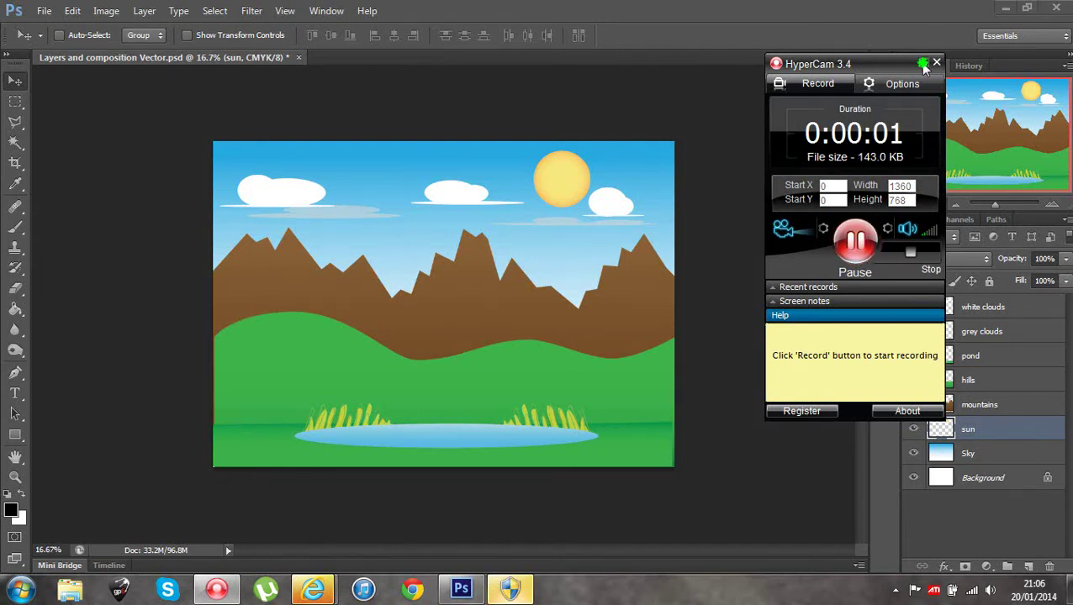
Step: Open Sandwoodbay.jpg from the Desktop folder with File > Open
{"action": "left_click", "coordinate": [923, 64]}
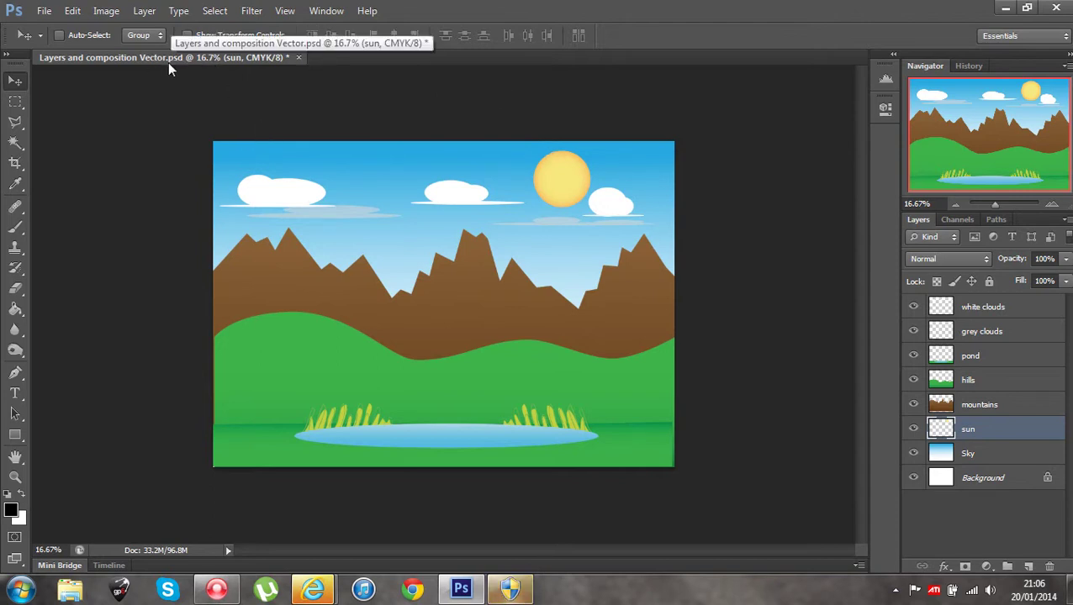
{"action": "left_click", "coordinate": [46, 10]}
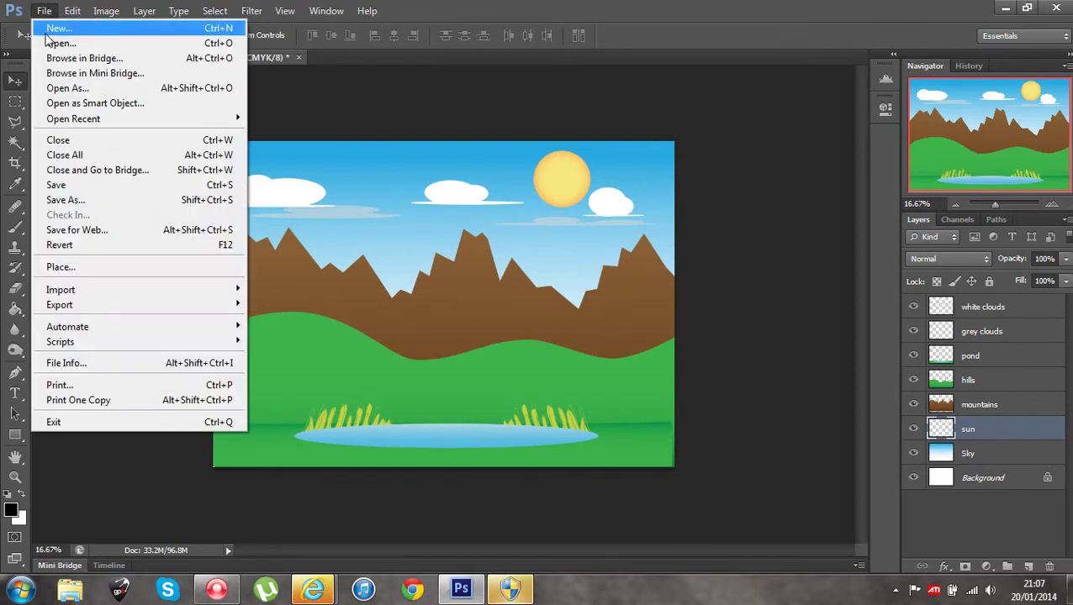
{"action": "left_click", "coordinate": [59, 43]}
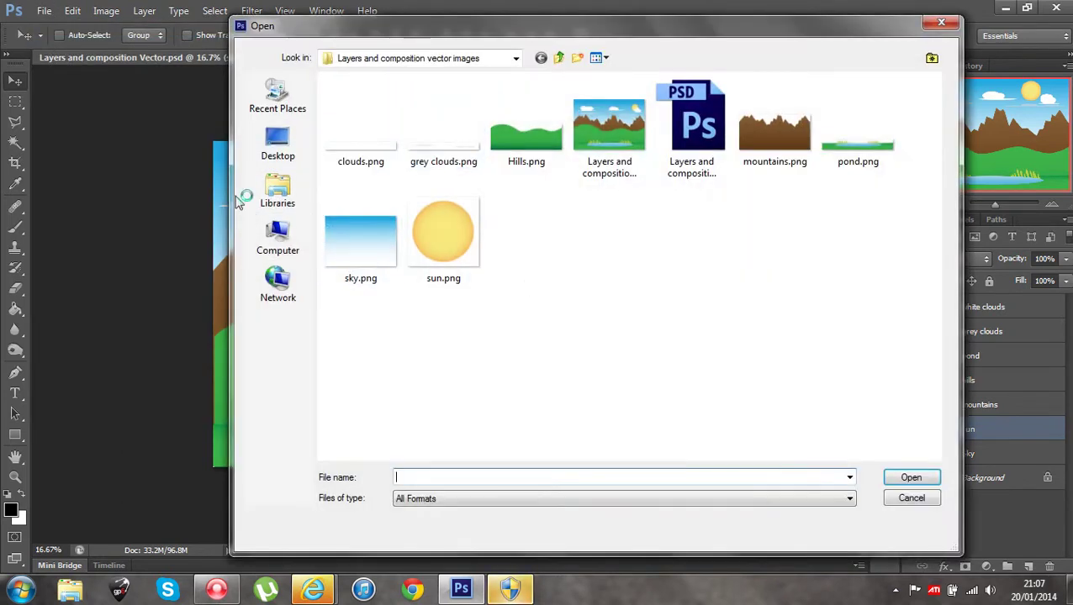
{"action": "left_click", "coordinate": [271, 158]}
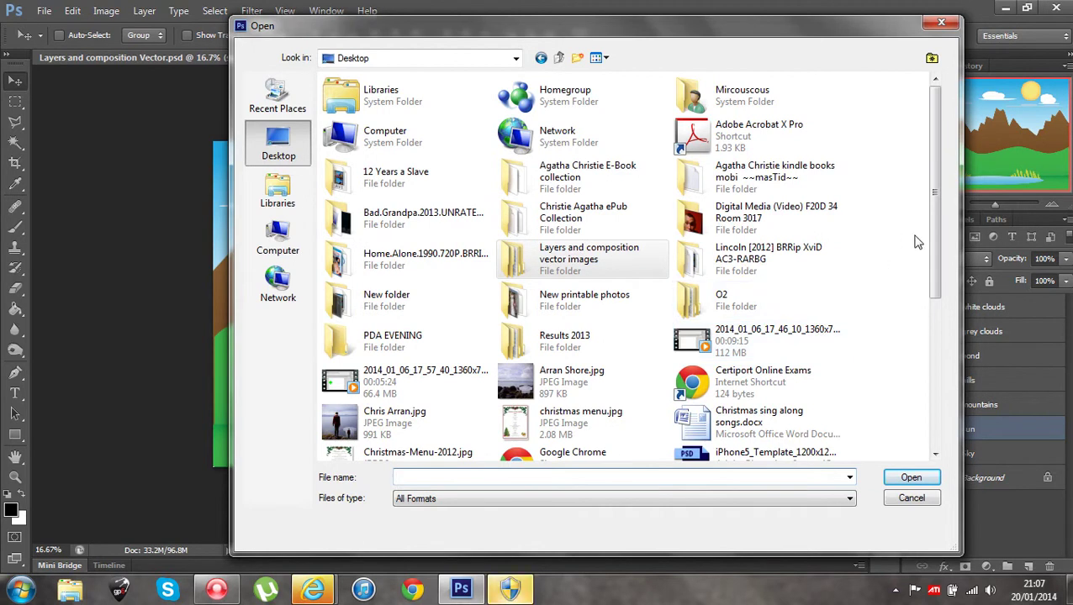
{"action": "left_click_drag", "start_coordinate": [933, 242], "coordinate": [939, 407]}
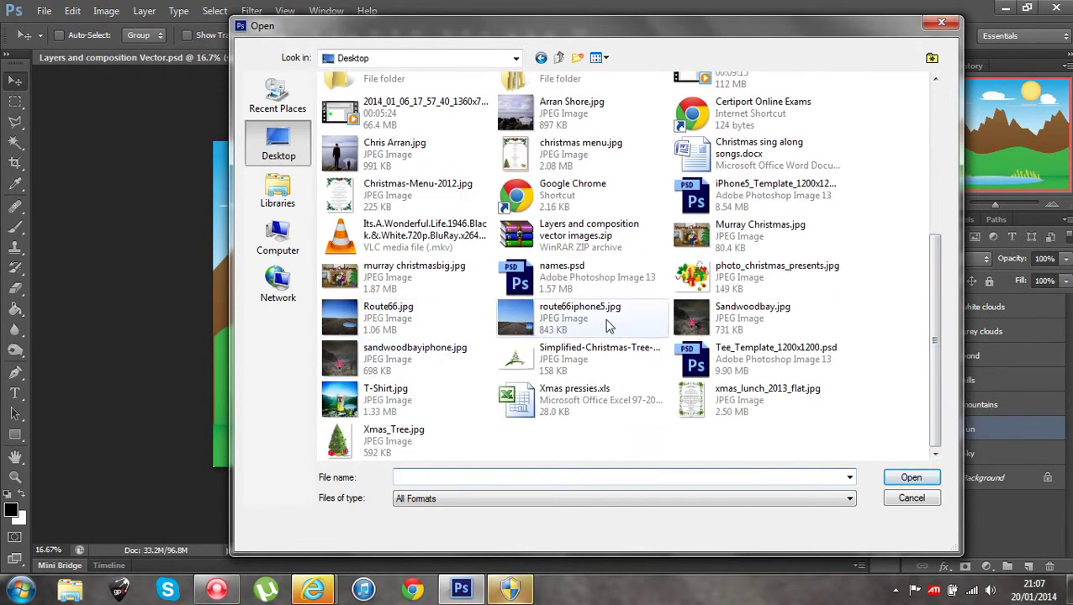
{"action": "left_click", "coordinate": [727, 321]}
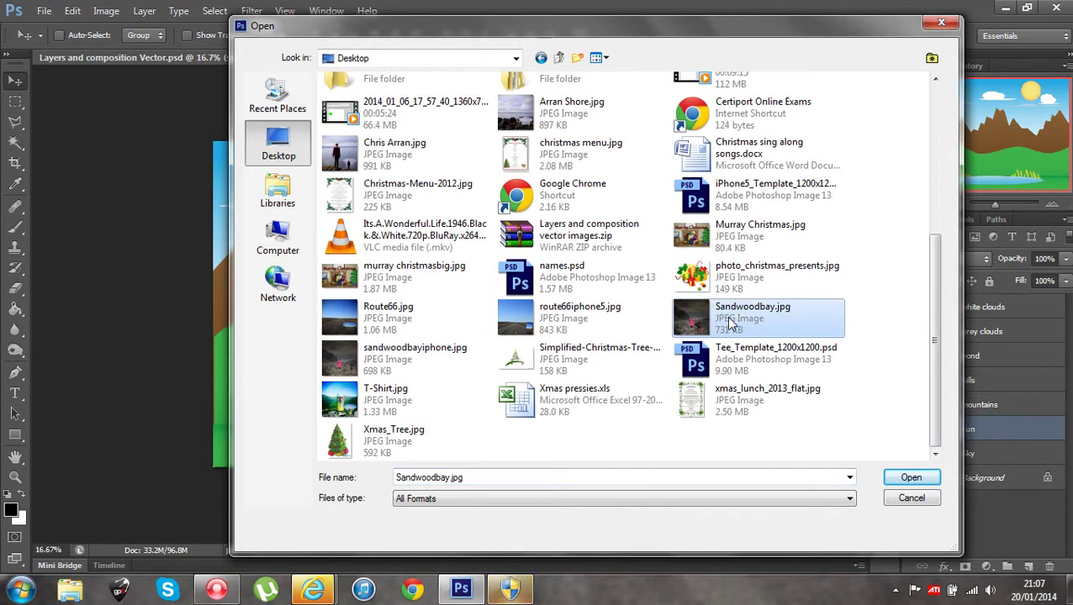
{"action": "left_click", "coordinate": [905, 479]}
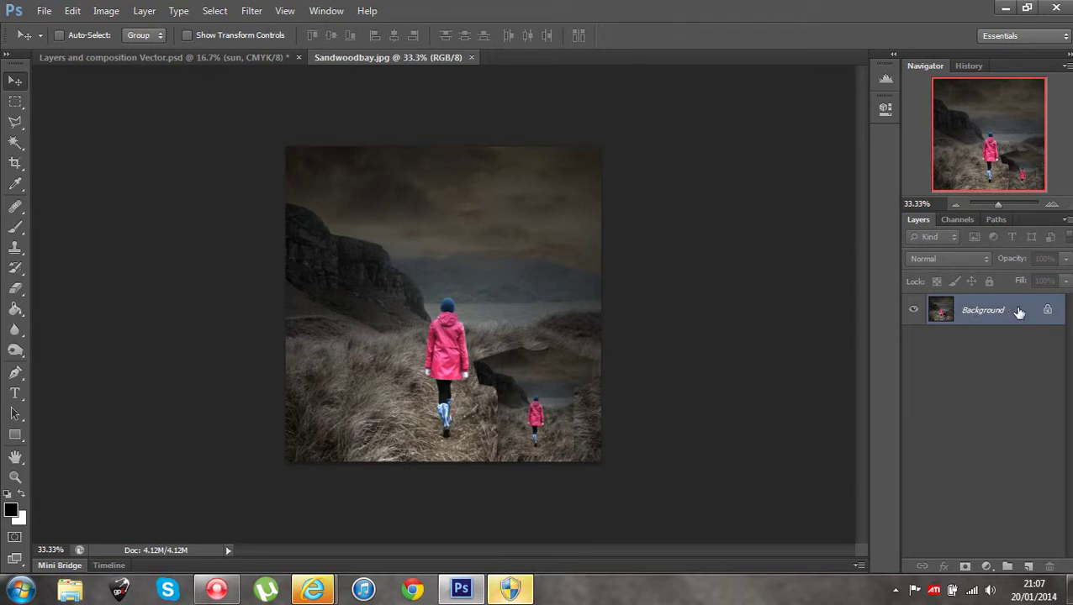
Step: Rename the locked Background layer to 'painting' so it becomes an editable layer
{"action": "double_click", "coordinate": [1019, 312]}
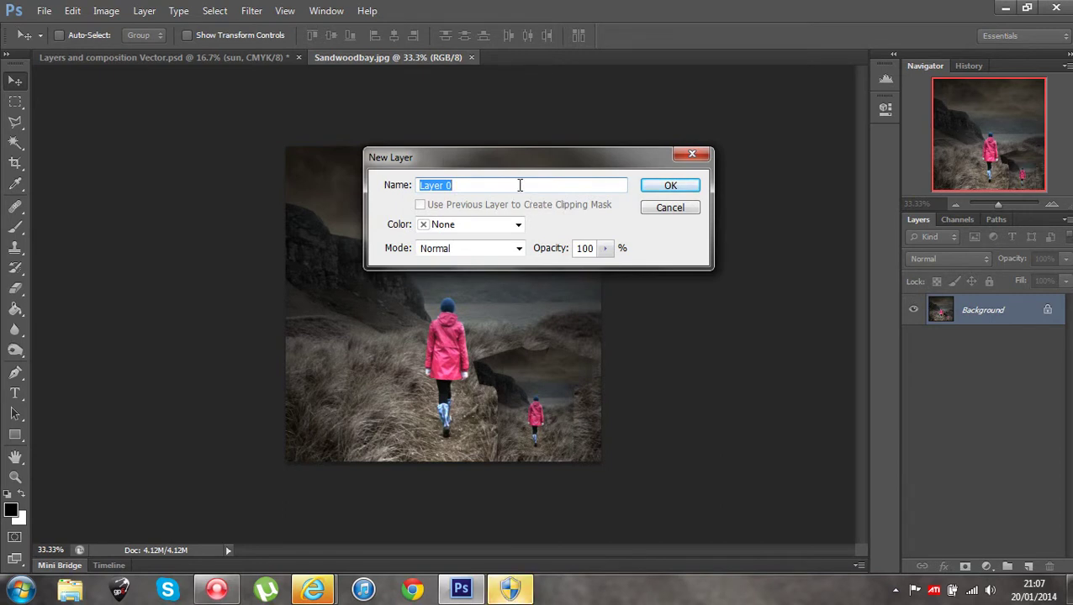
{"action": "type", "text": "painting"}
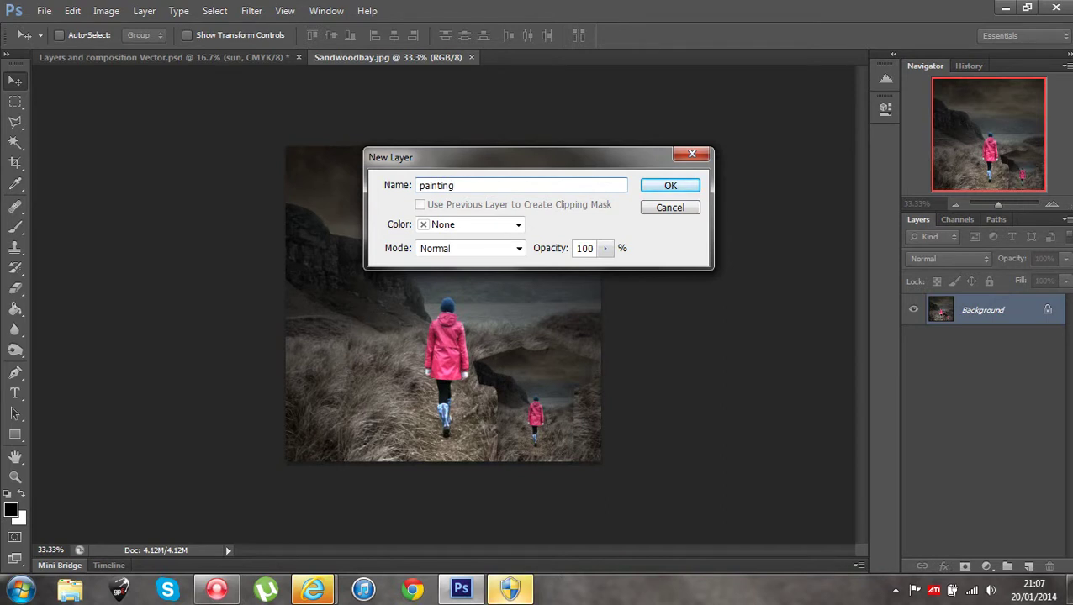
{"action": "key", "text": "Return"}
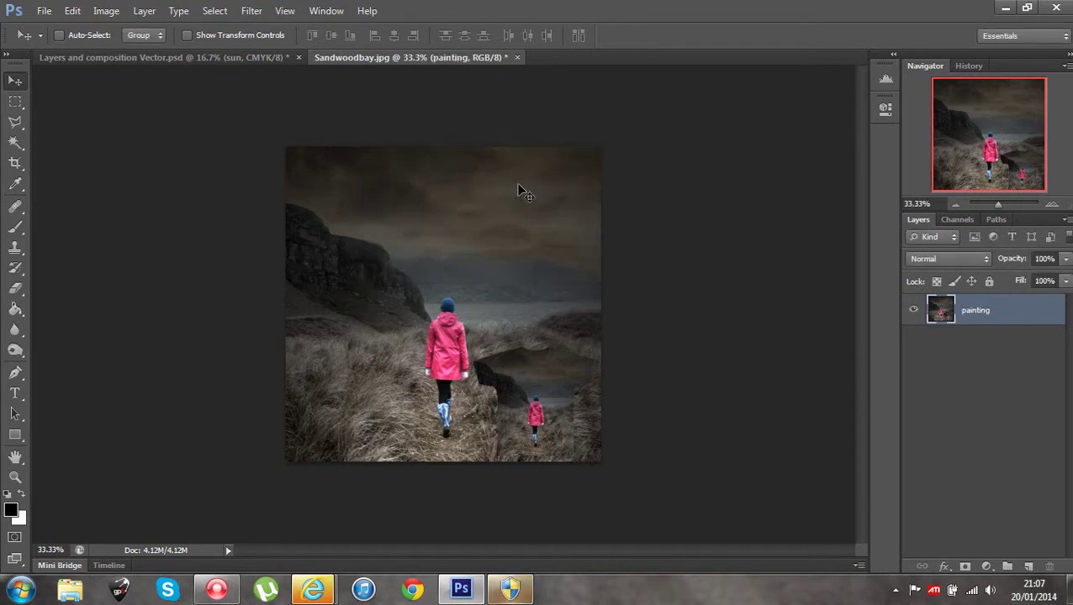
Step: Duplicate the painting layer, keeping the default name 'painting copy'
{"action": "right_click", "coordinate": [1026, 316]}
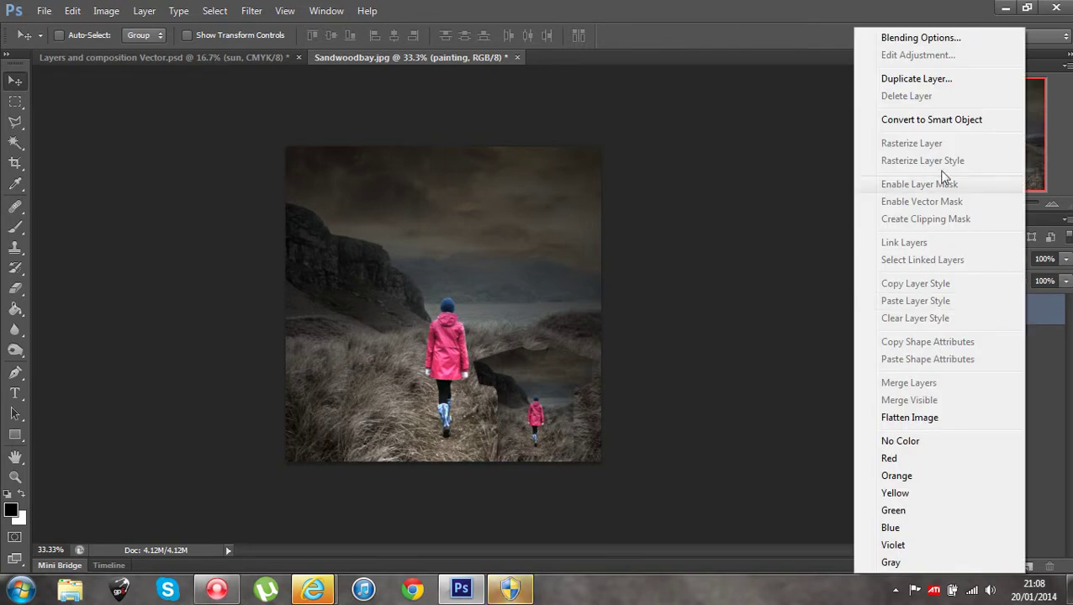
{"action": "left_click", "coordinate": [917, 79]}
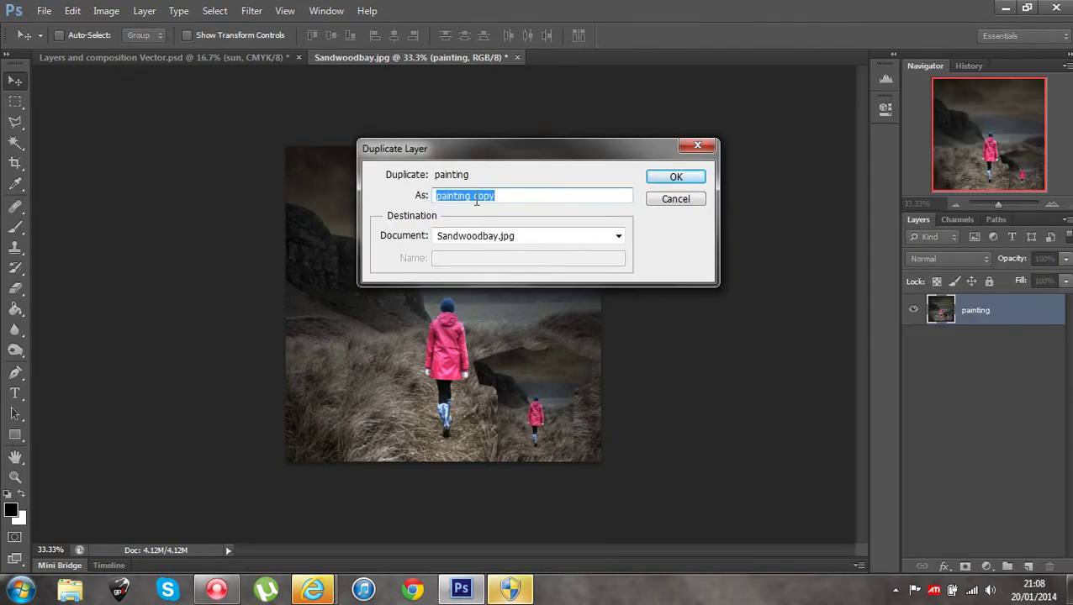
{"action": "left_click", "coordinate": [663, 180]}
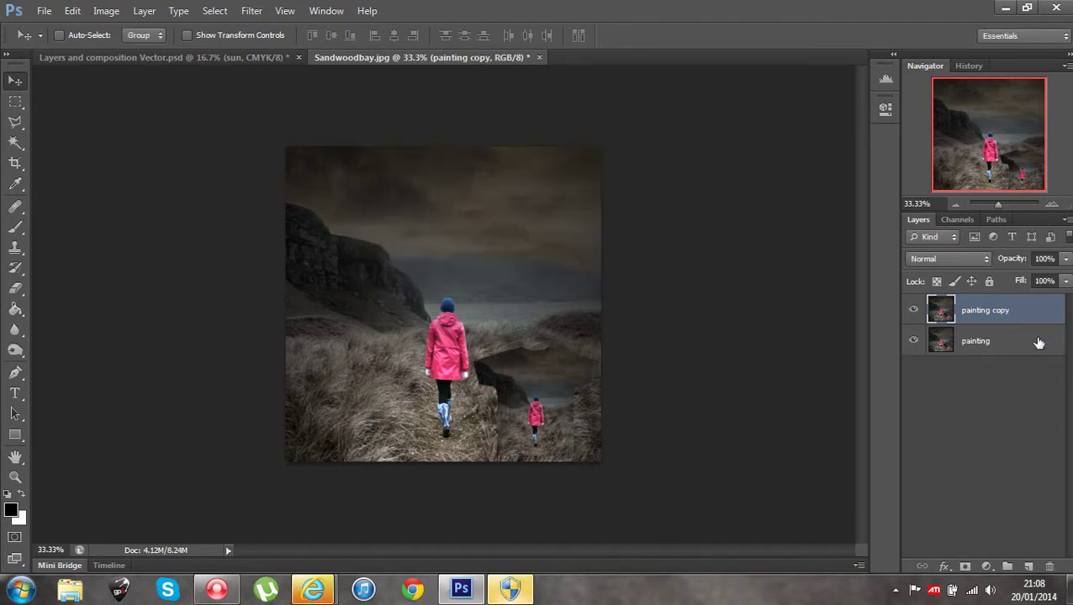
Step: Toggle the visibility of both layers off and back on to compare them
{"action": "left_click", "coordinate": [914, 313]}
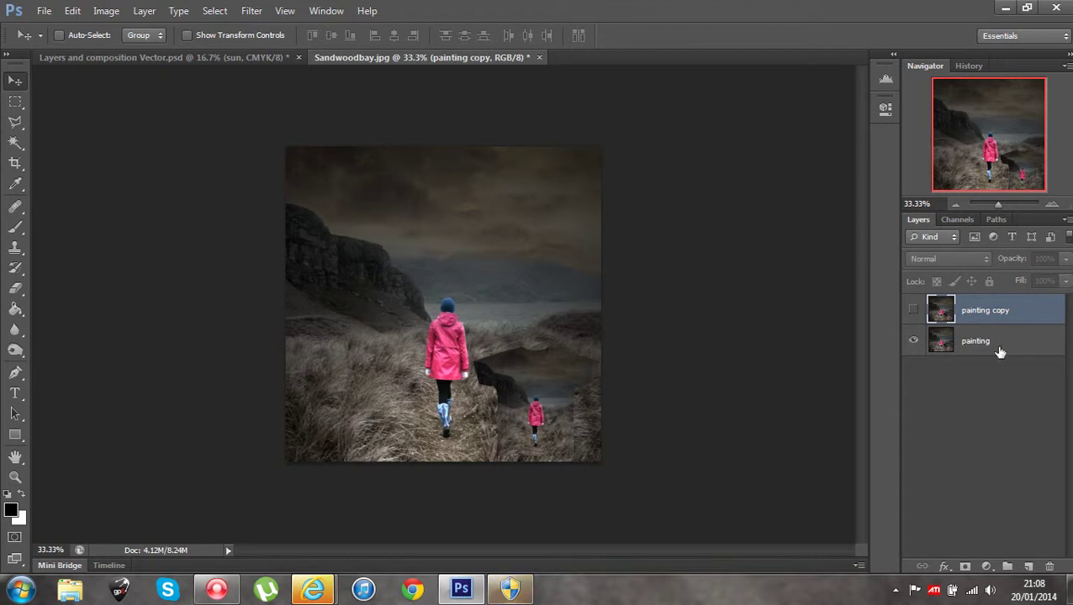
{"action": "left_click", "coordinate": [914, 340]}
{"action": "left_click", "coordinate": [914, 340]}
{"action": "left_click", "coordinate": [913, 322]}
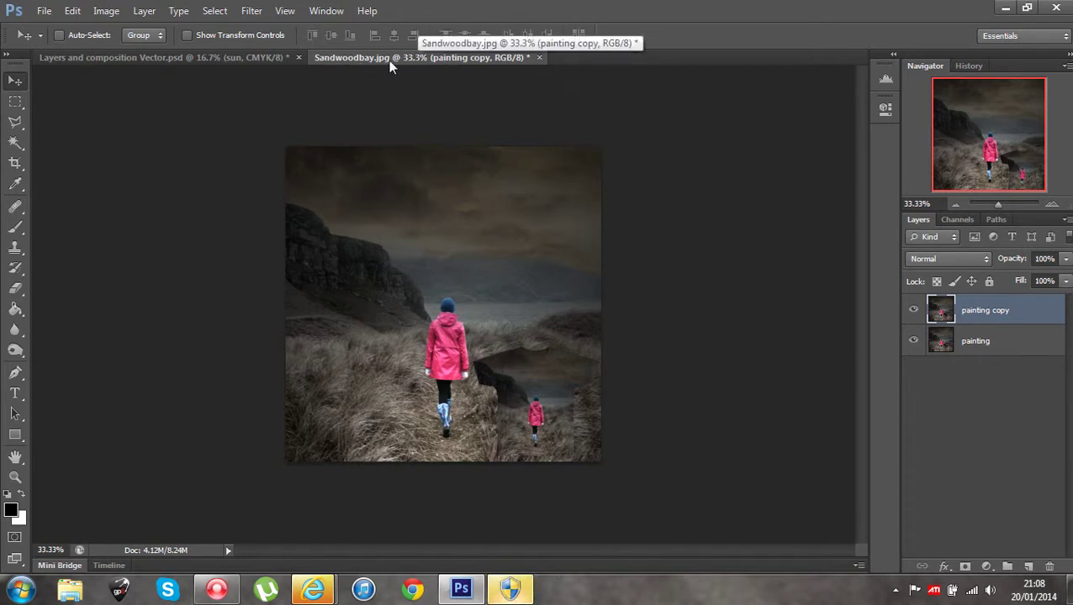
{"action": "left_click", "coordinate": [231, 59]}
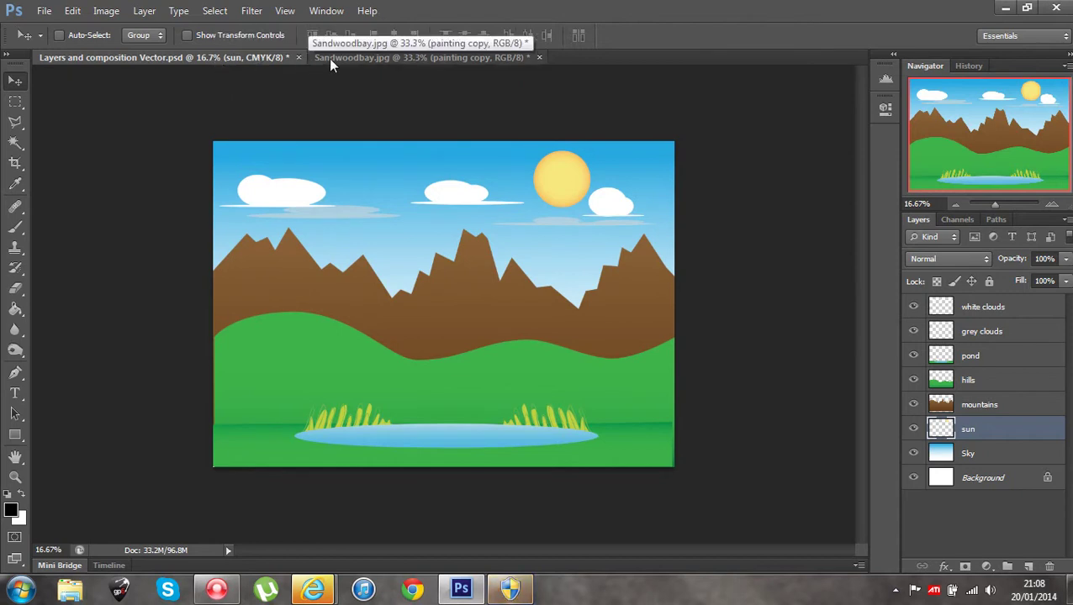
{"action": "left_click", "coordinate": [329, 58]}
{"action": "left_click", "coordinate": [261, 58]}
{"action": "left_click", "coordinate": [362, 57]}
{"action": "left_click", "coordinate": [284, 59]}
{"action": "left_click", "coordinate": [417, 56]}
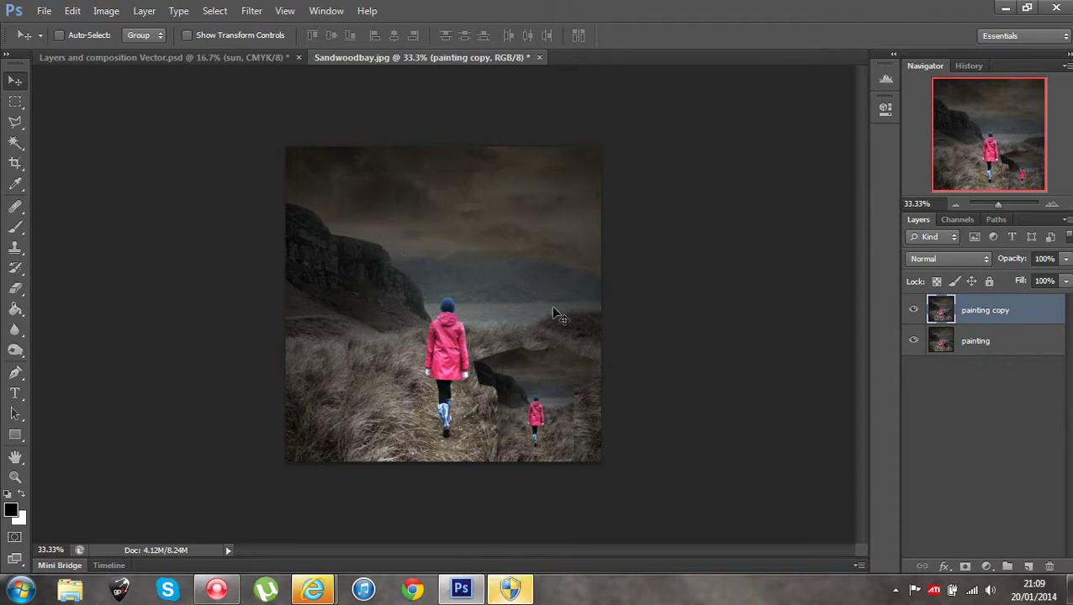
Step: In Image Size, show pixel dimensions as percent and document size in centimetres
{"action": "left_click", "coordinate": [107, 11]}
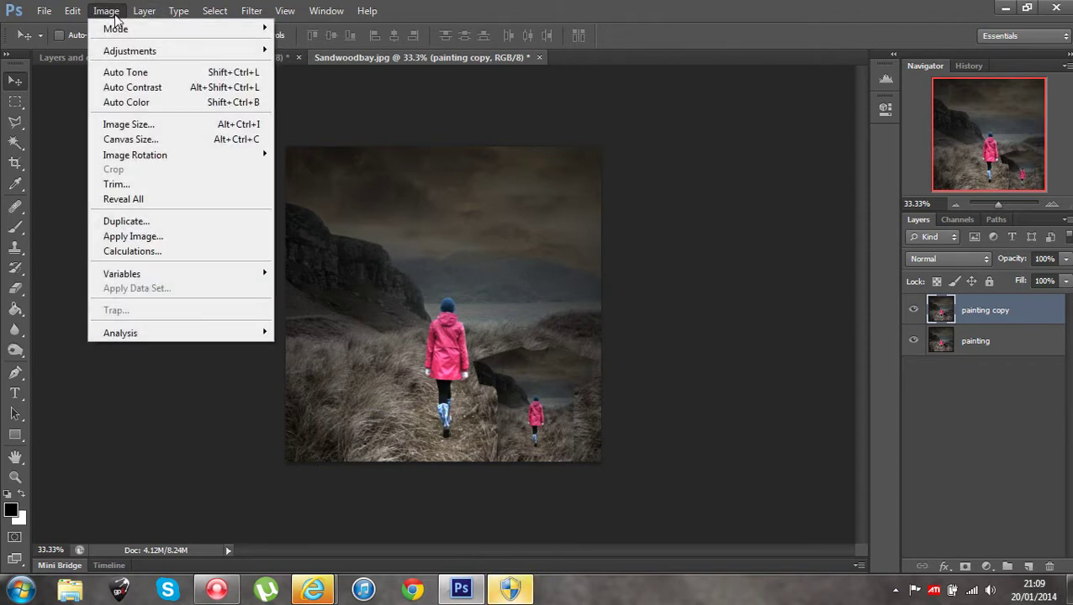
{"action": "left_click", "coordinate": [144, 126]}
{"action": "left_click_drag", "start_coordinate": [672, 59], "coordinate": [754, 33]}
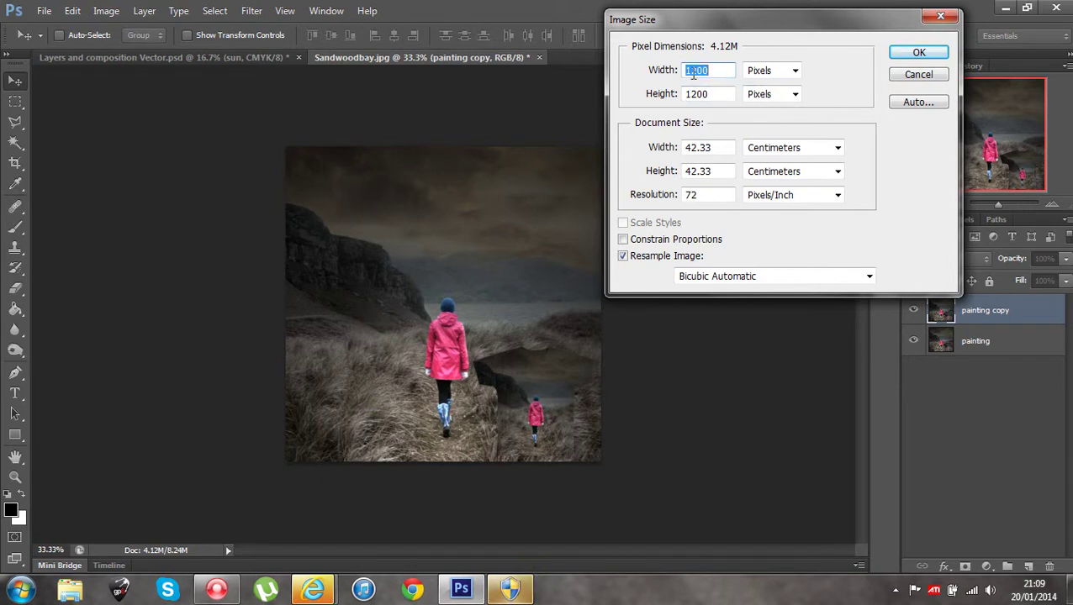
{"action": "left_click", "coordinate": [795, 74]}
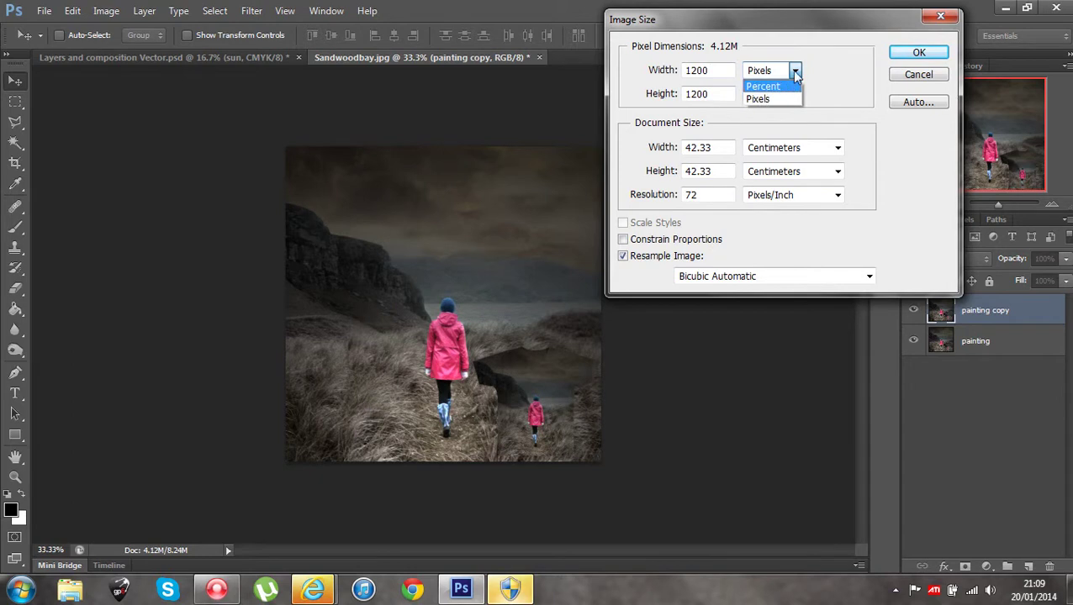
{"action": "left_click", "coordinate": [790, 89]}
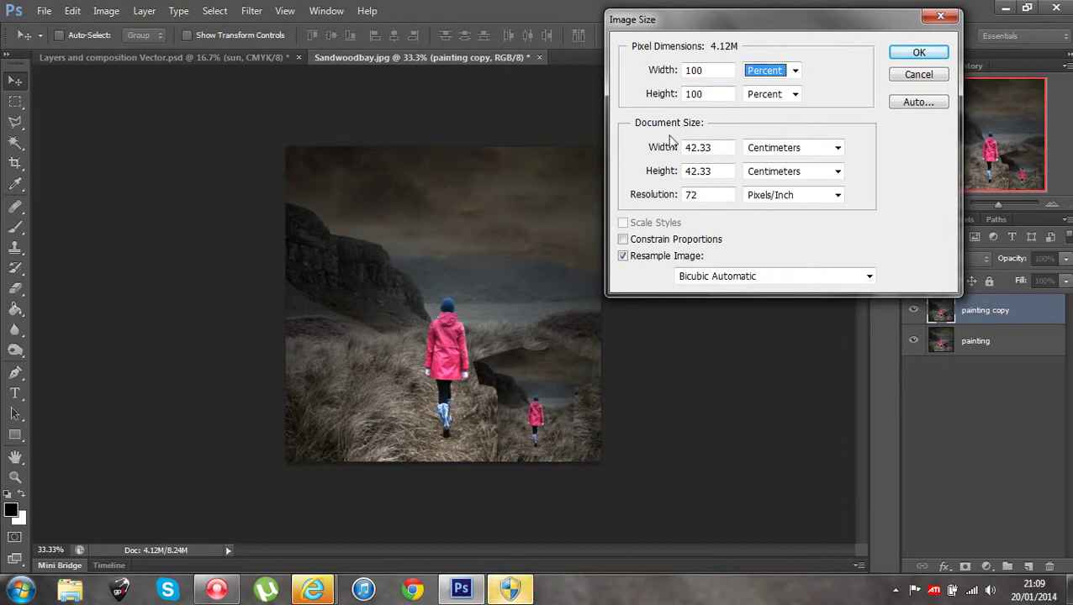
{"action": "left_click", "coordinate": [837, 148]}
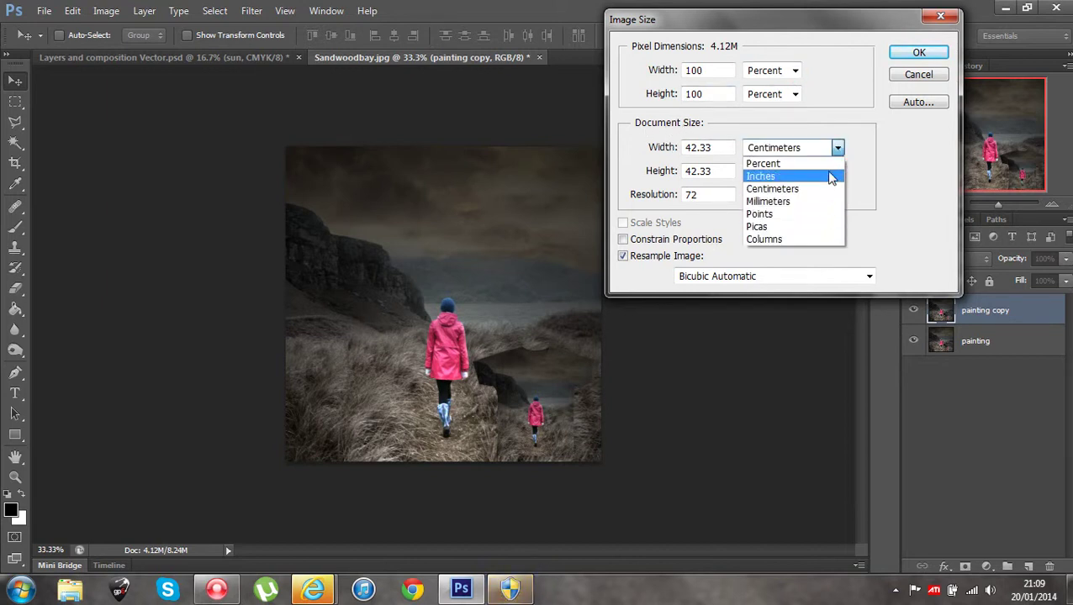
{"action": "left_click", "coordinate": [856, 140]}
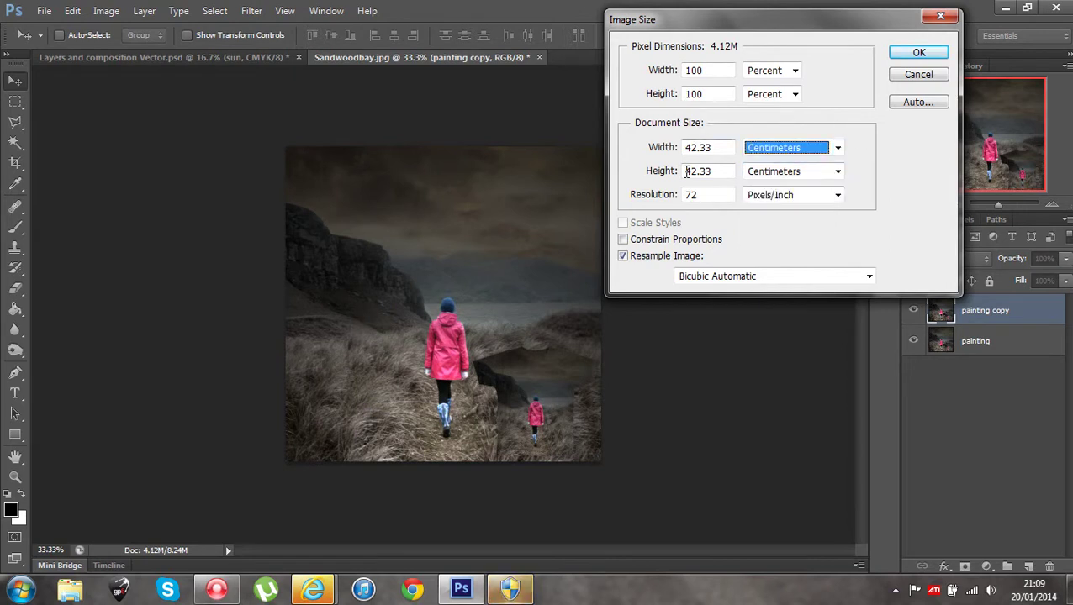
Step: Switch back to pixels, show document size in inches, and accept 1200×1200 at 72 ppi
{"action": "double_click", "coordinate": [707, 196]}
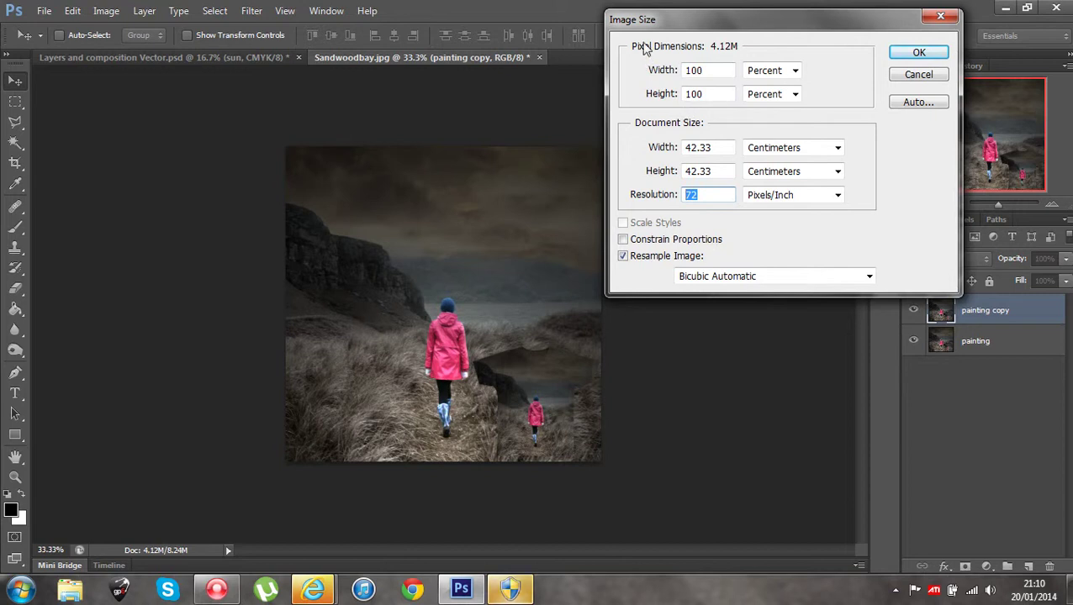
{"action": "left_click", "coordinate": [794, 70]}
{"action": "left_click", "coordinate": [786, 99]}
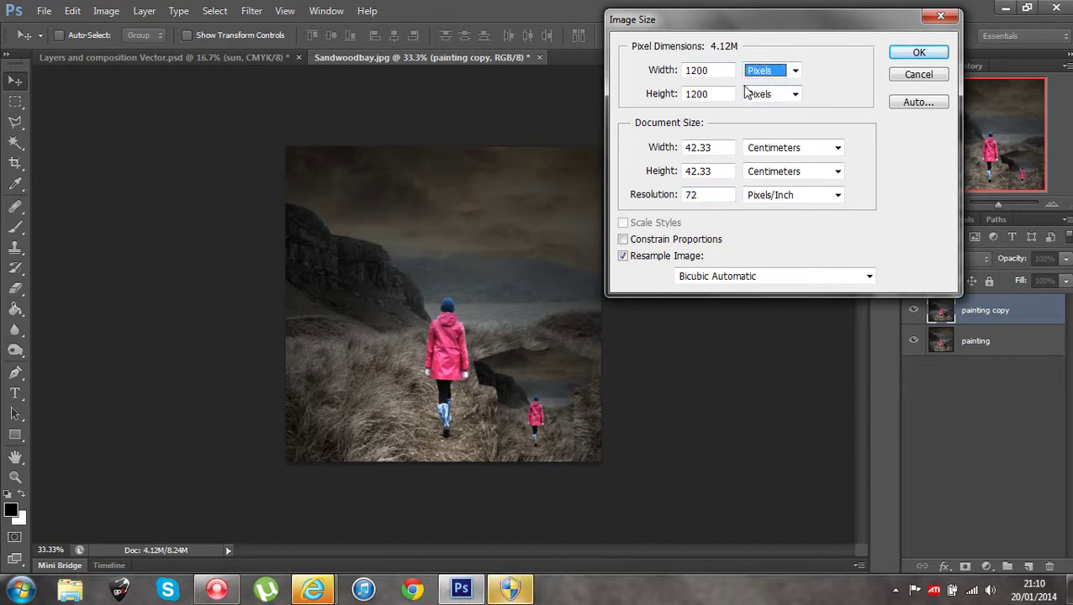
{"action": "left_click", "coordinate": [838, 147]}
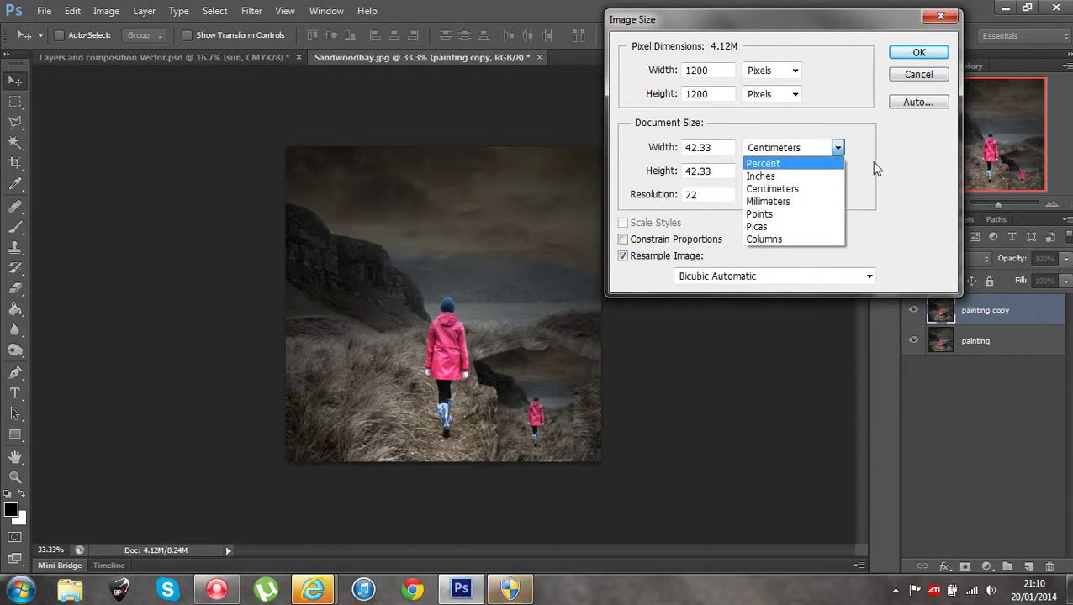
{"action": "left_click", "coordinate": [762, 178]}
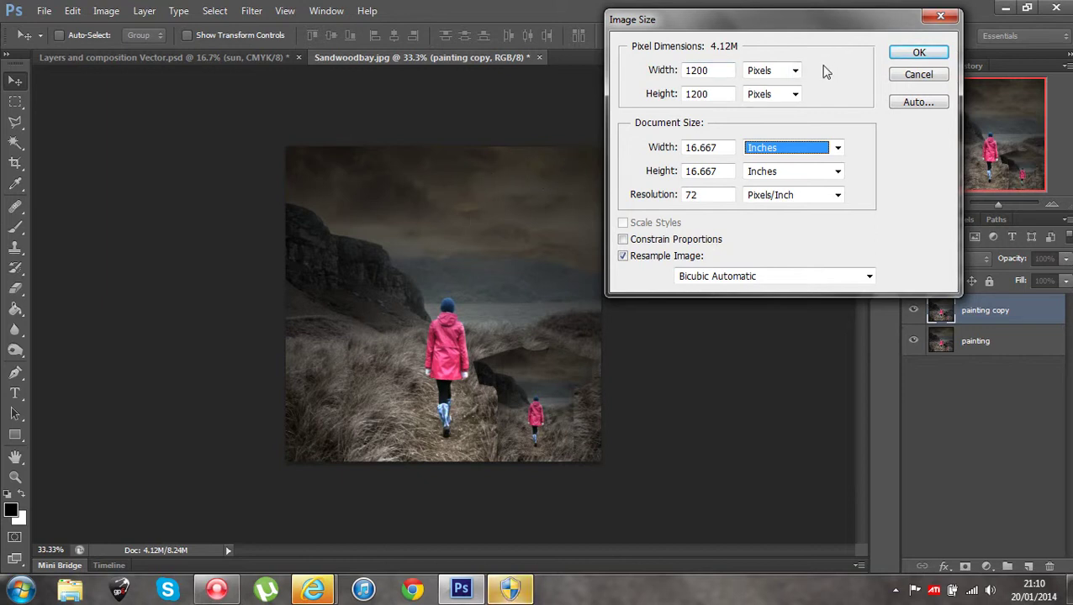
{"action": "left_click", "coordinate": [898, 56]}
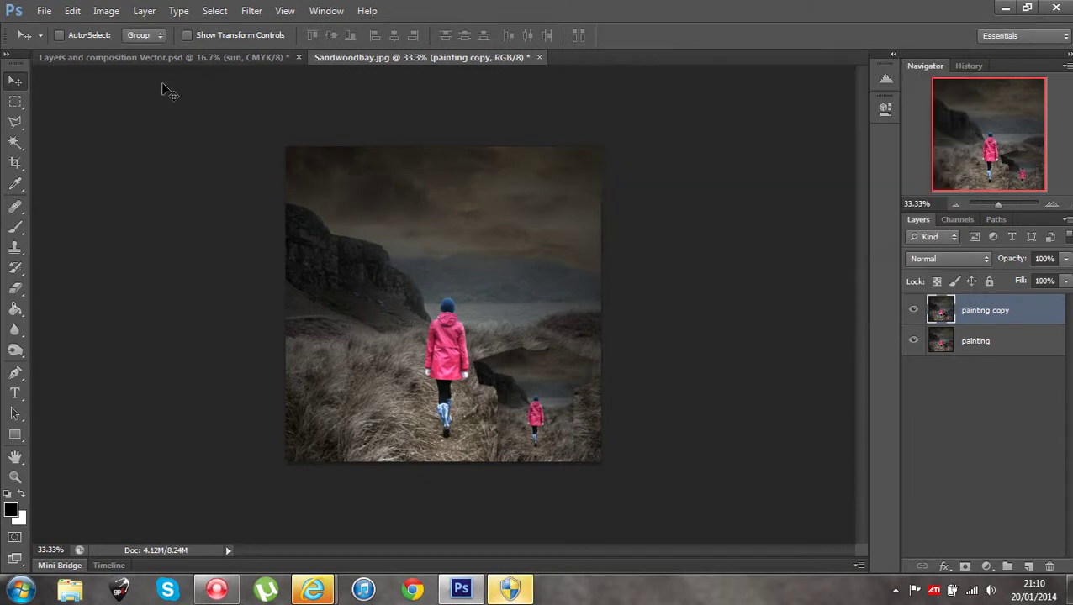
Step: Create 'sandwood new' from the International Paper preset: A5, 300 ppi, CMYK Color
{"action": "left_click", "coordinate": [40, 12]}
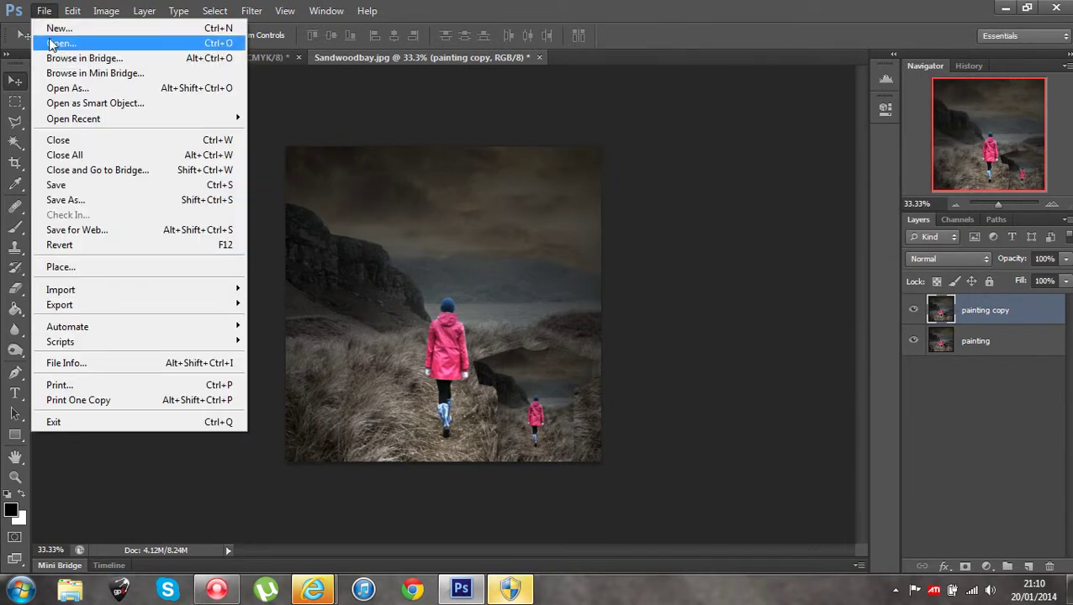
{"action": "left_click", "coordinate": [49, 31]}
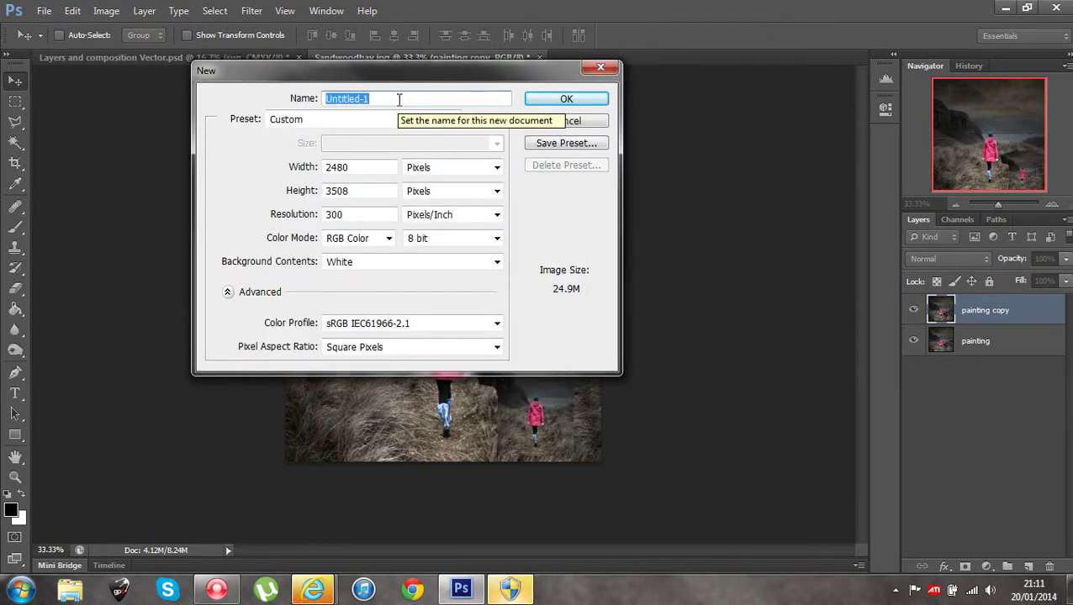
{"action": "left_click_drag", "start_coordinate": [390, 71], "coordinate": [646, 113]}
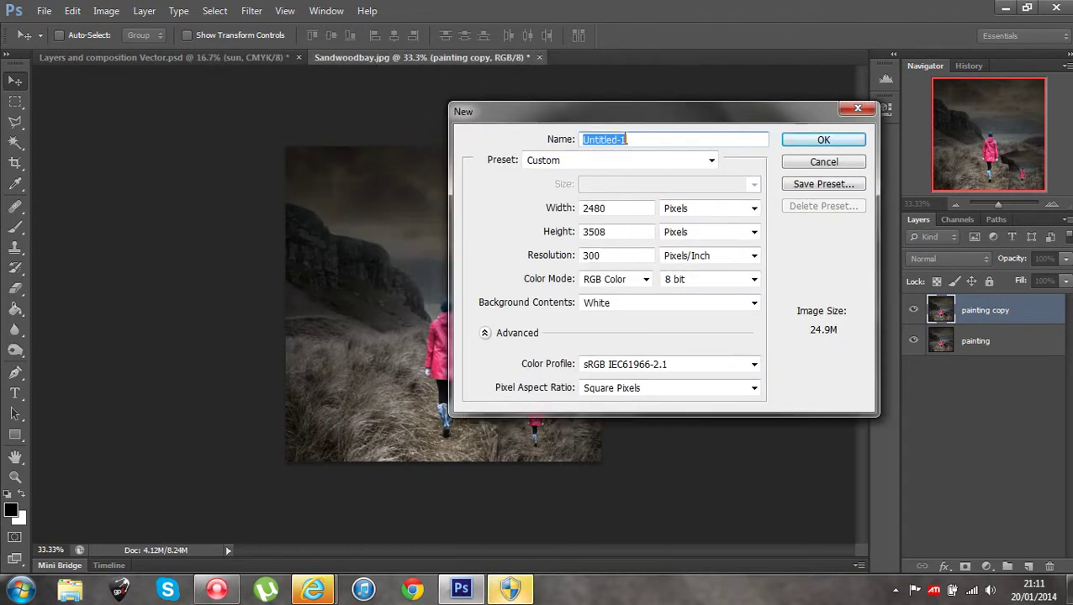
{"action": "type", "text": "sandwood new"}
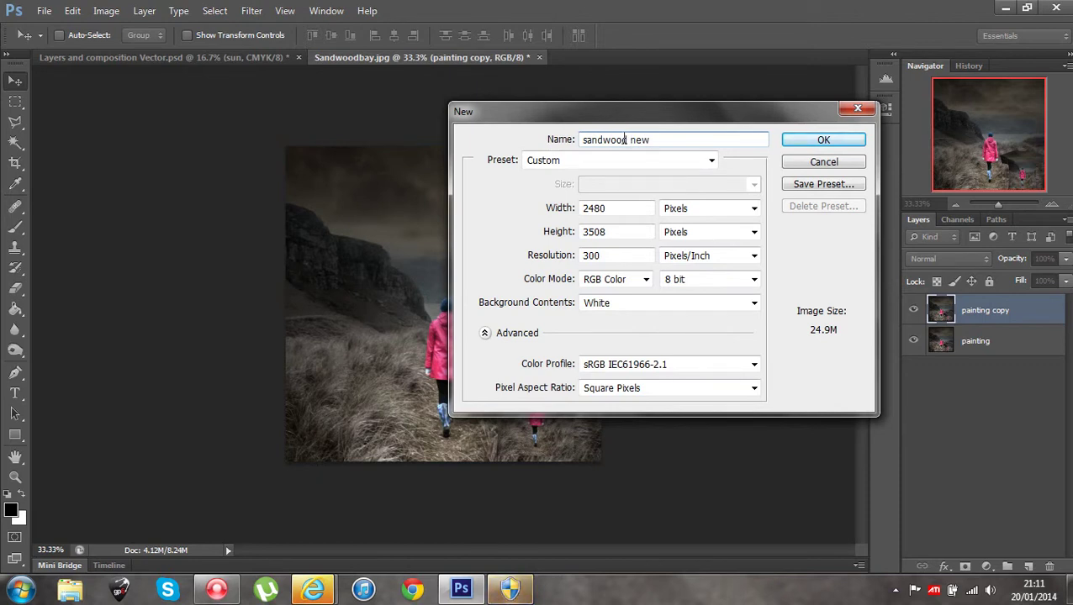
{"action": "left_click", "coordinate": [707, 164]}
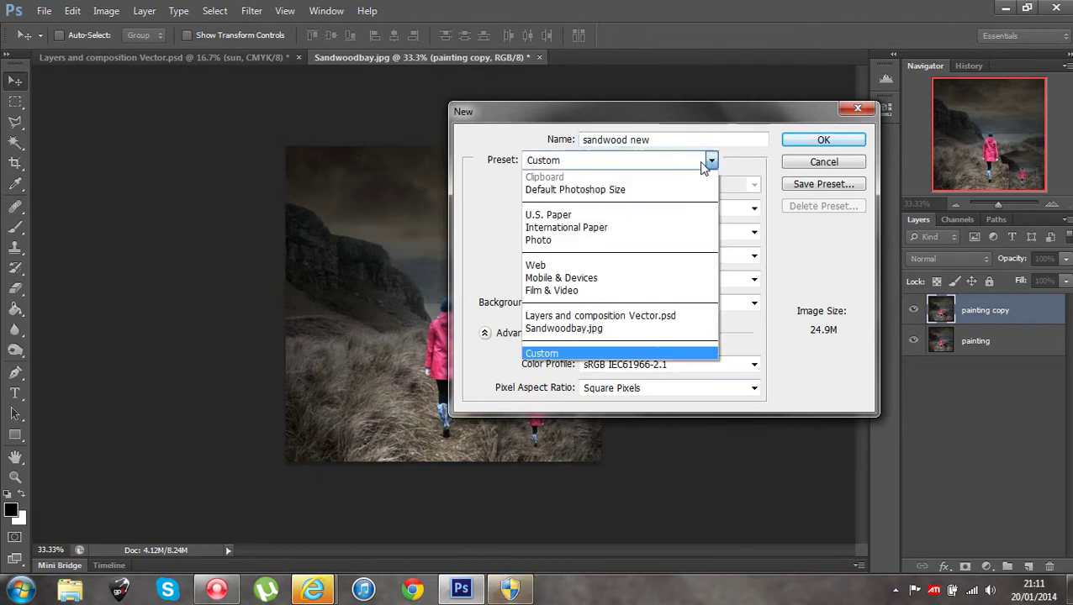
{"action": "left_click", "coordinate": [578, 232]}
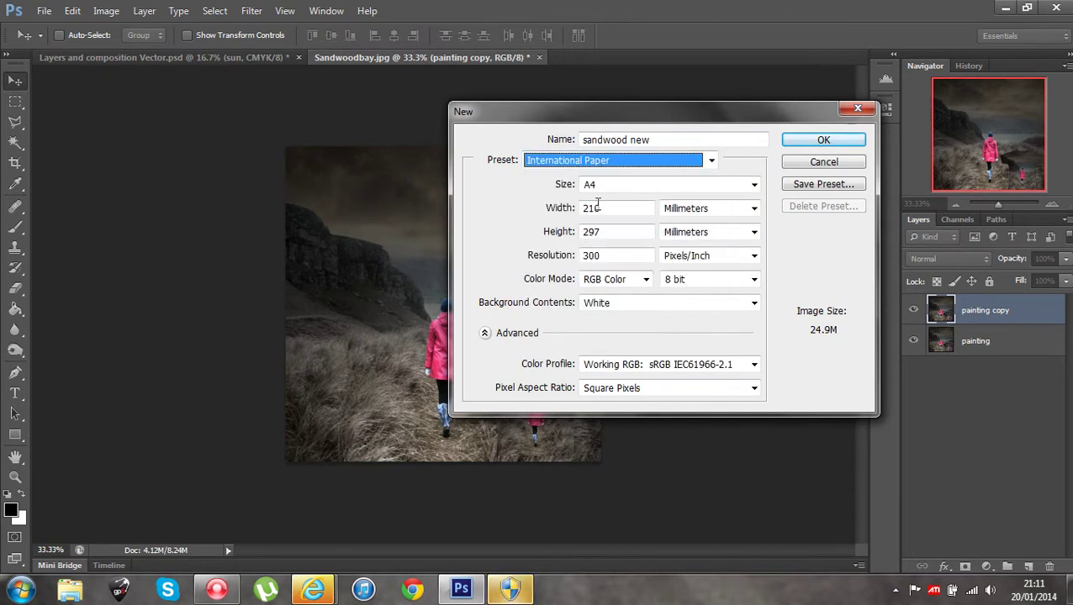
{"action": "left_click", "coordinate": [754, 184]}
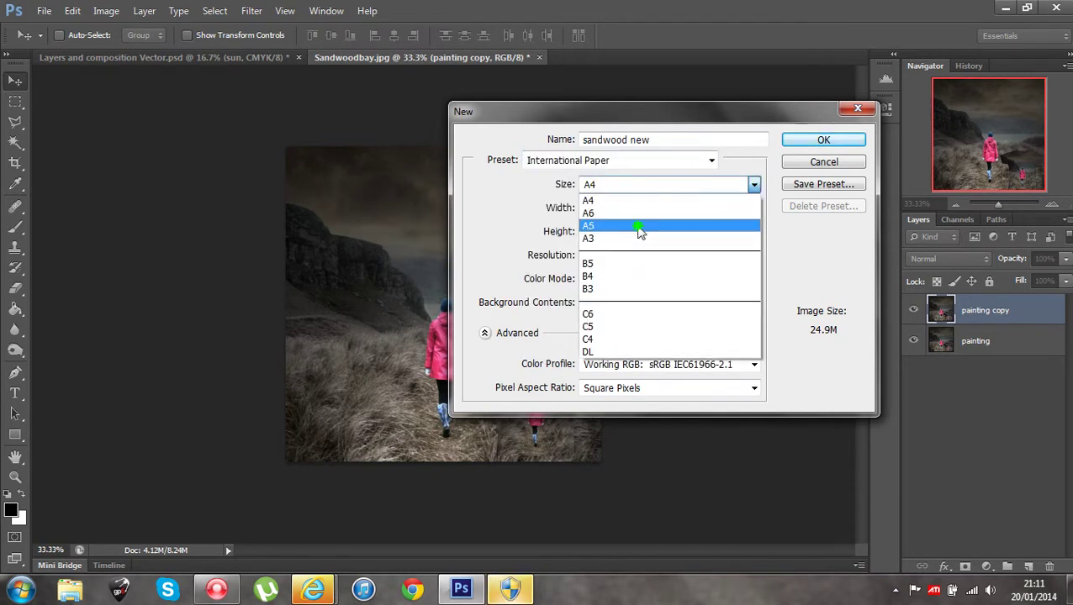
{"action": "left_click", "coordinate": [641, 225]}
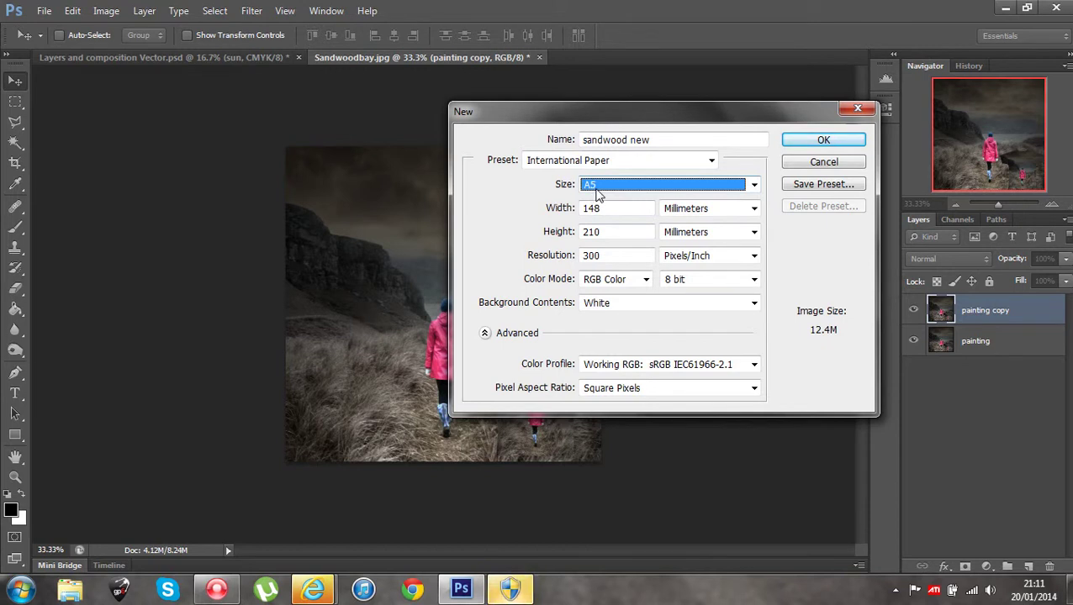
{"action": "double_click", "coordinate": [582, 256]}
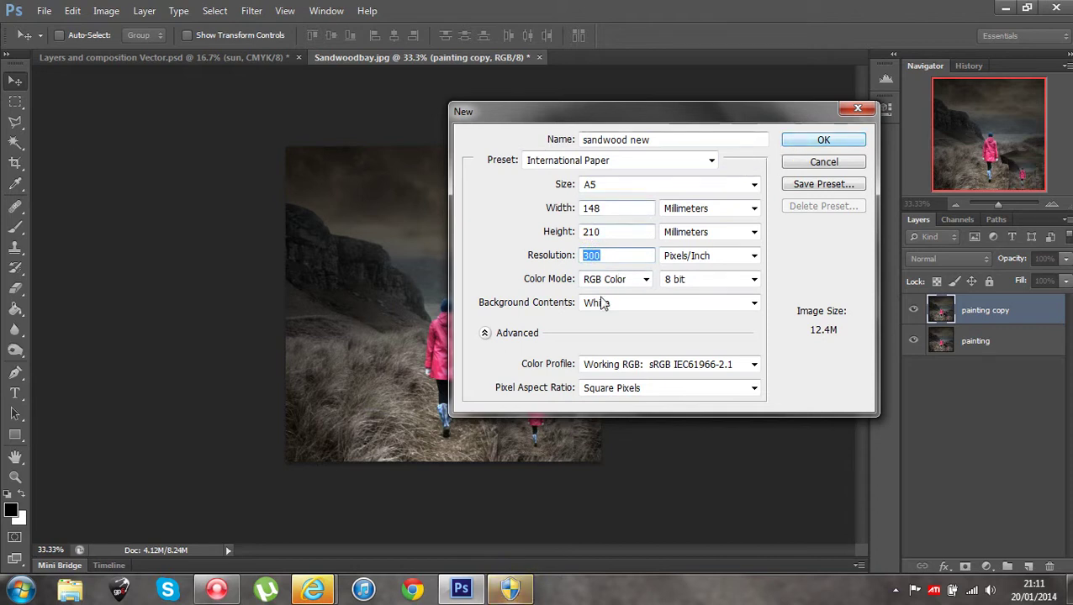
{"action": "left_click", "coordinate": [639, 279]}
{"action": "left_click", "coordinate": [622, 334]}
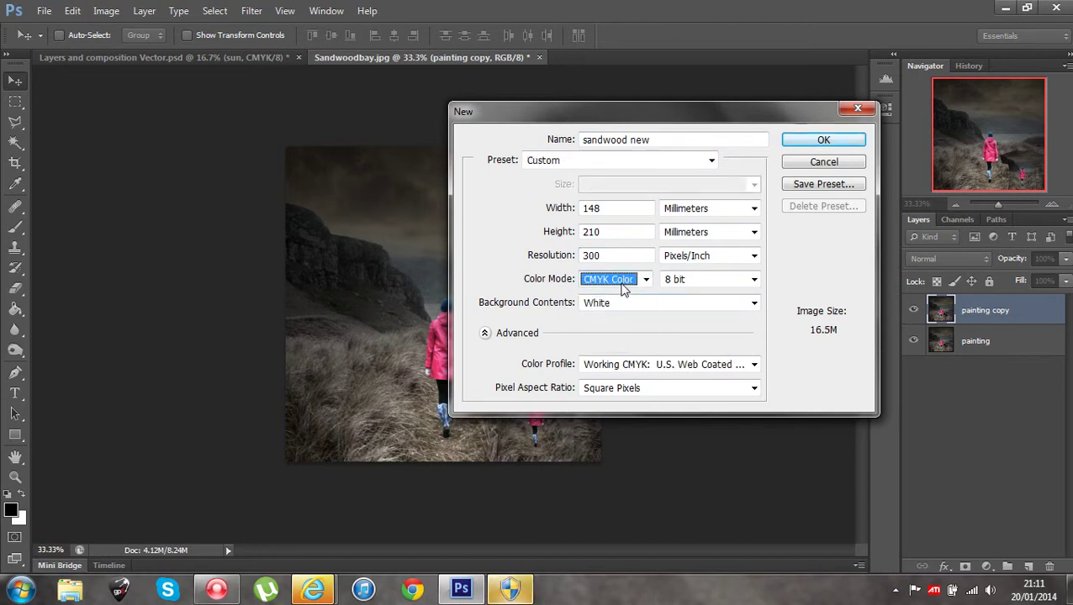
{"action": "left_click", "coordinate": [824, 140]}
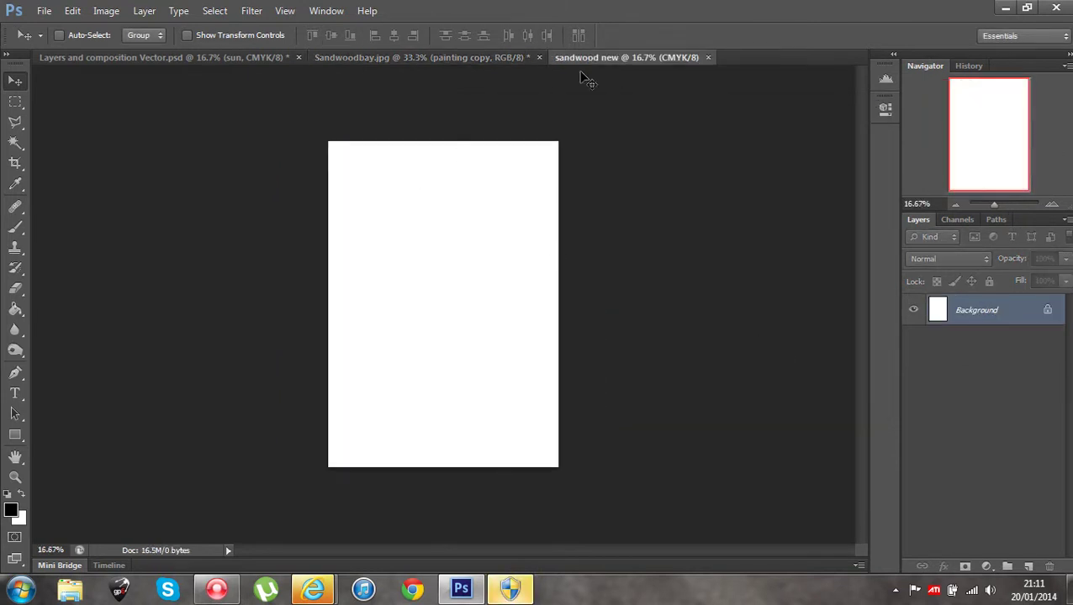
Step: Float the Sandwoodbay document in its own window
{"action": "left_click", "coordinate": [483, 59]}
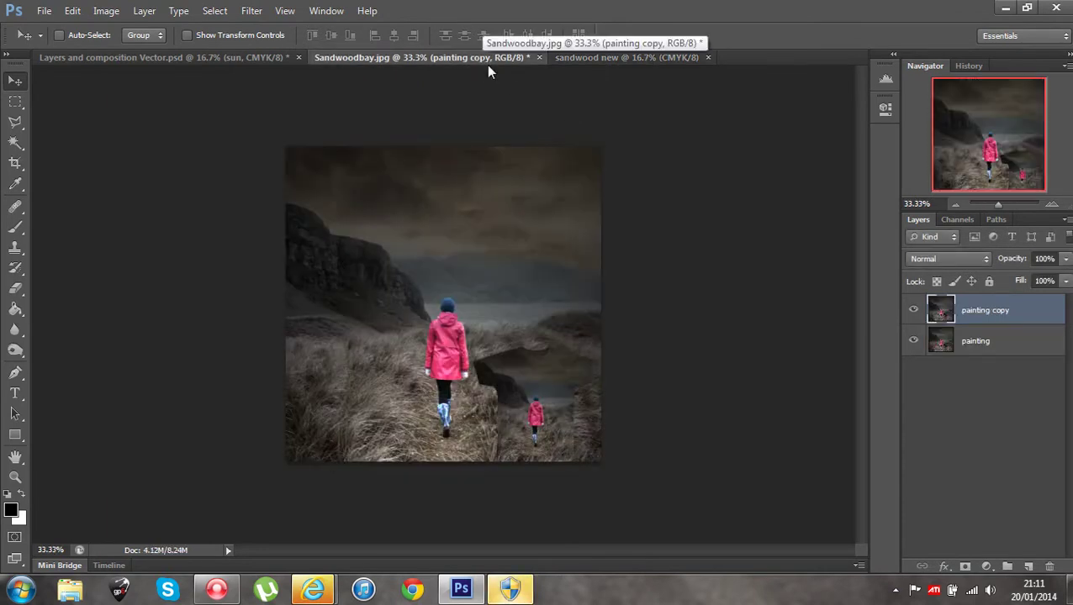
{"action": "left_click", "coordinate": [636, 58]}
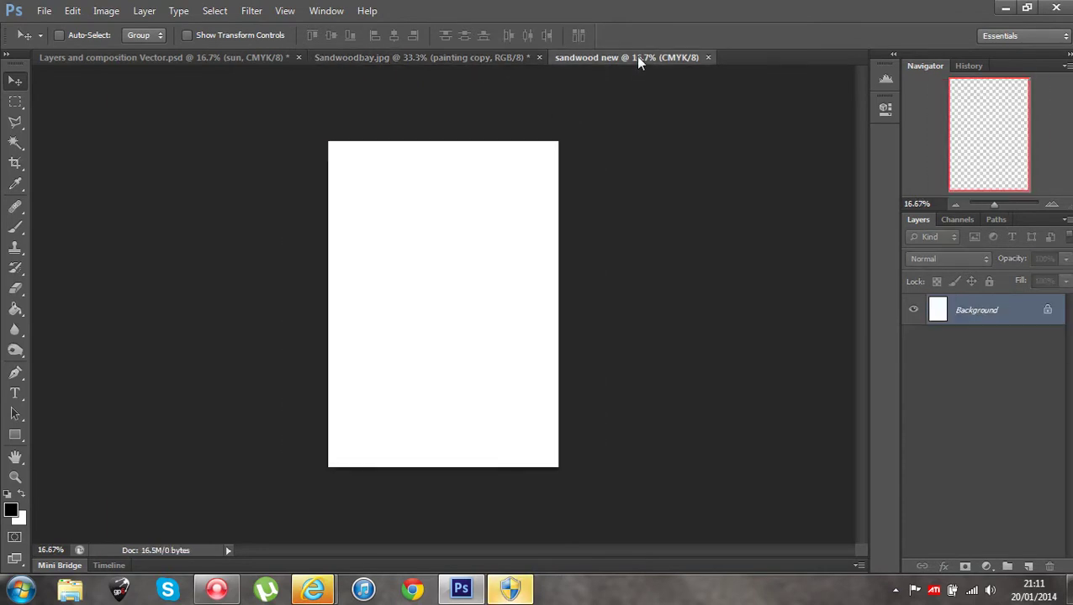
{"action": "left_click", "coordinate": [439, 61]}
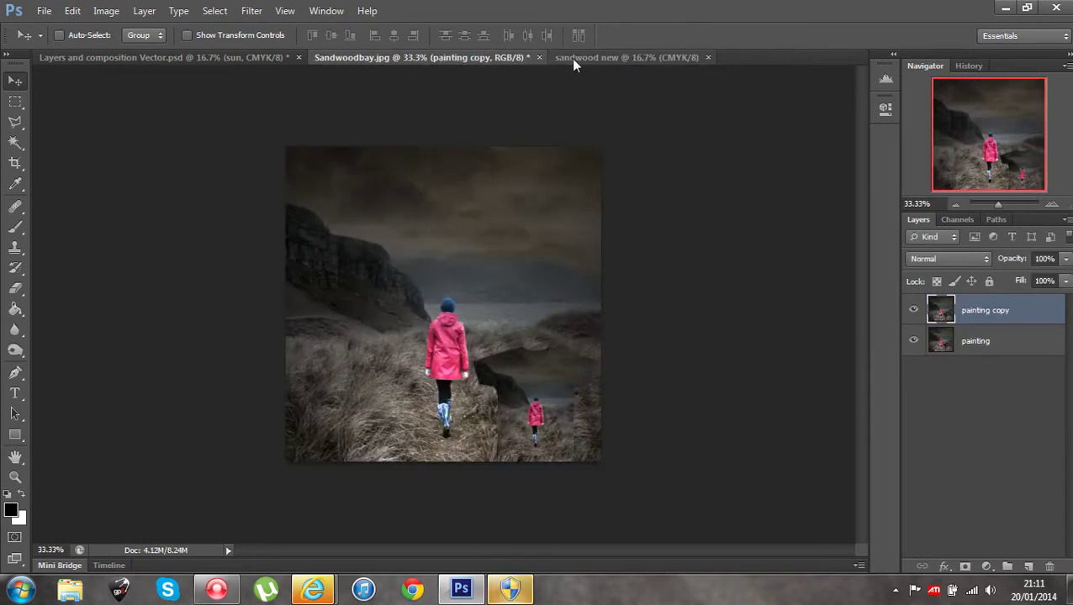
{"action": "left_click_drag", "start_coordinate": [485, 57], "coordinate": [220, 109]}
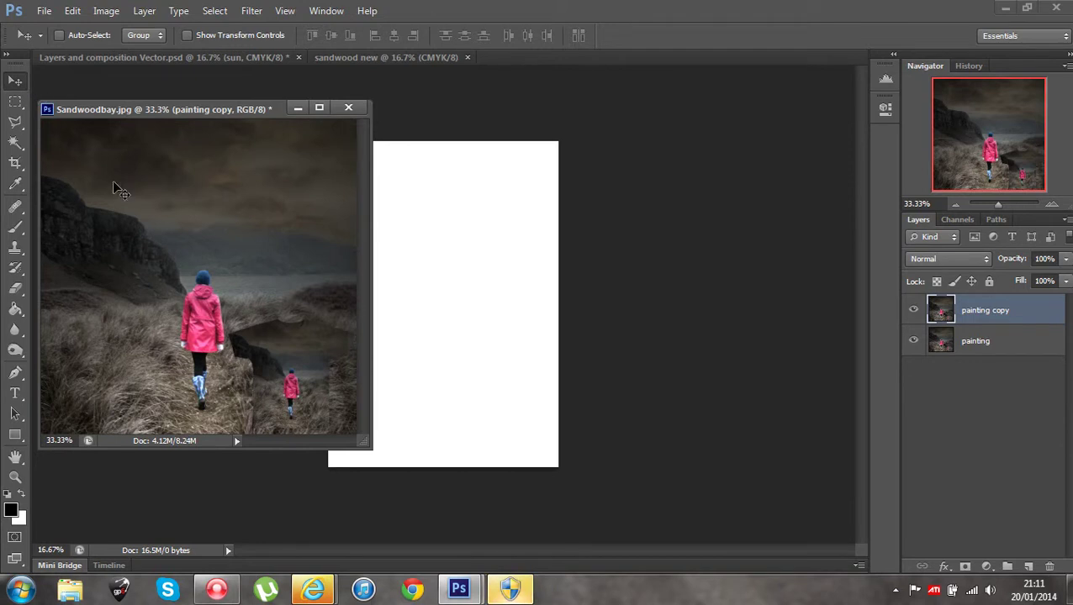
Step: Drag the painting layer into sandwood new, then undo the drag
{"action": "mouse_move", "coordinate": [135, 186]}
{"action": "left_mouse_down"}
{"action": "mouse_move", "coordinate": [403, 227]}
{"action": "mouse_move", "coordinate": [434, 262]}
{"action": "left_mouse_up"}
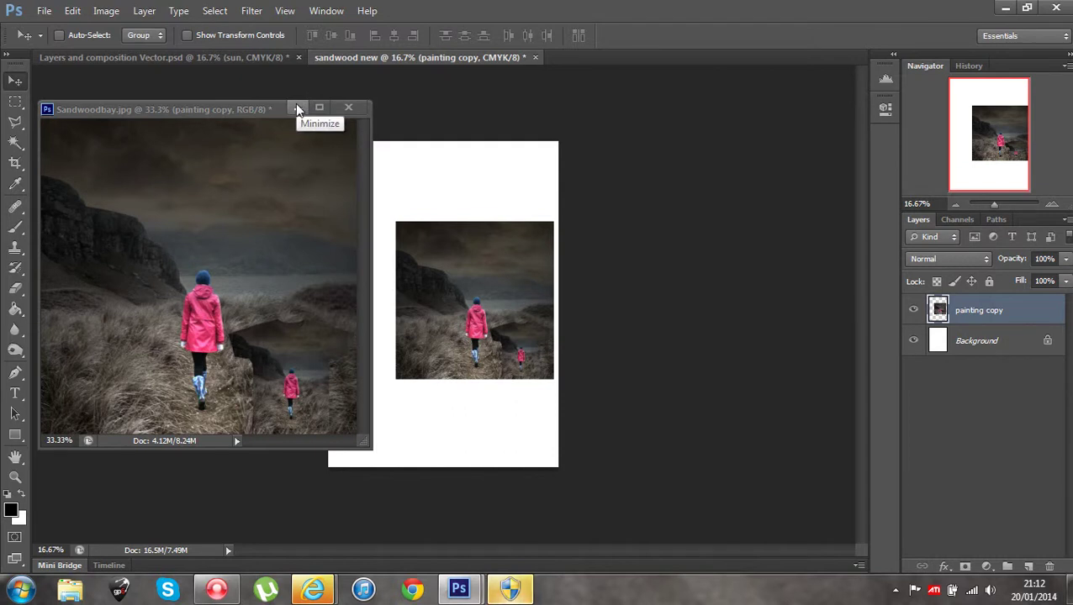
{"action": "left_click", "coordinate": [72, 12]}
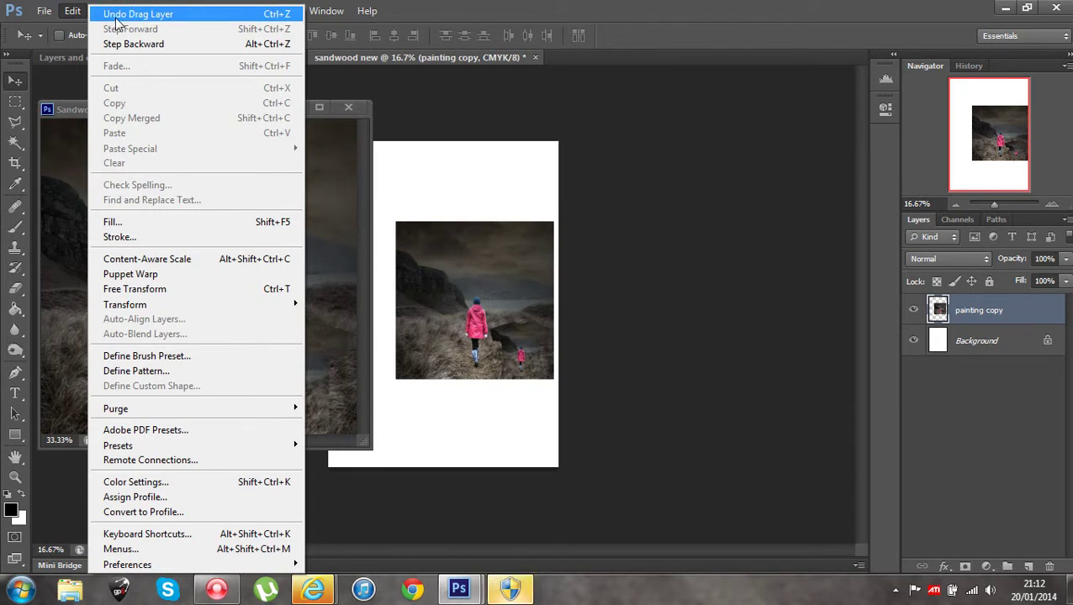
{"action": "left_click", "coordinate": [118, 15]}
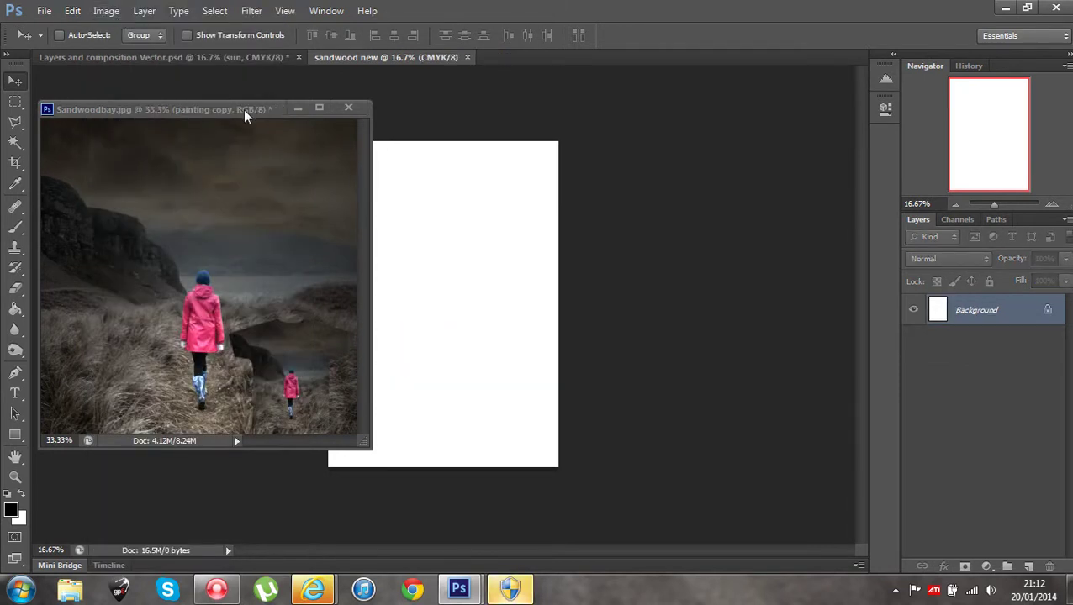
Step: Drag the painting layer onto sandwood new and dock Sandwoodbay back as a tab
{"action": "left_click_drag", "start_coordinate": [243, 111], "coordinate": [389, 66]}
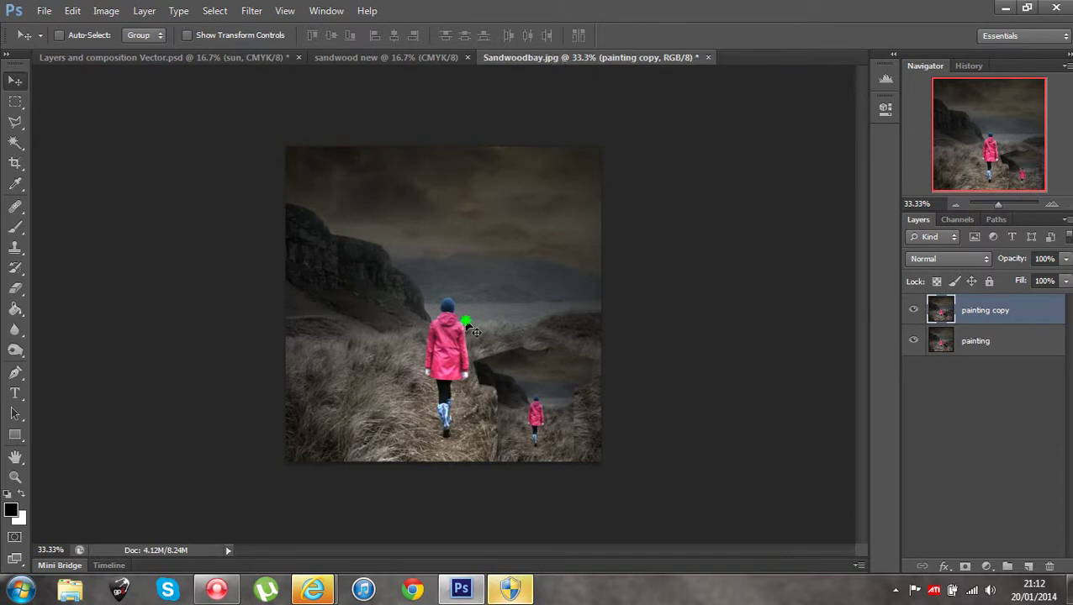
{"action": "mouse_move", "coordinate": [467, 325]}
{"action": "left_mouse_down"}
{"action": "mouse_move", "coordinate": [400, 126]}
{"action": "mouse_move", "coordinate": [397, 63]}
{"action": "mouse_move", "coordinate": [446, 251]}
{"action": "left_mouse_up"}
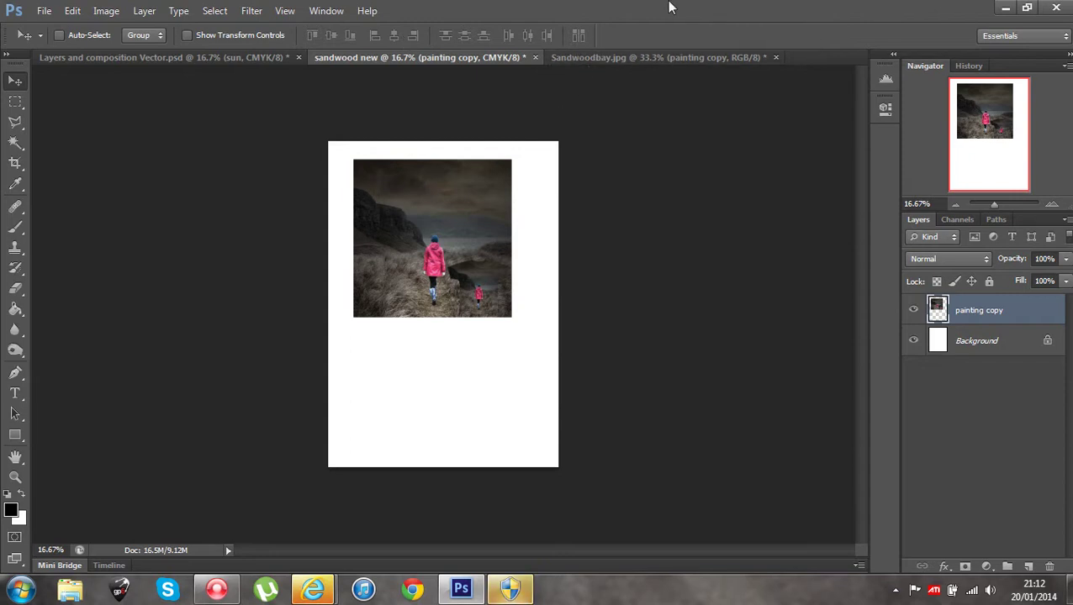
{"action": "left_click_drag", "start_coordinate": [614, 58], "coordinate": [657, 110]}
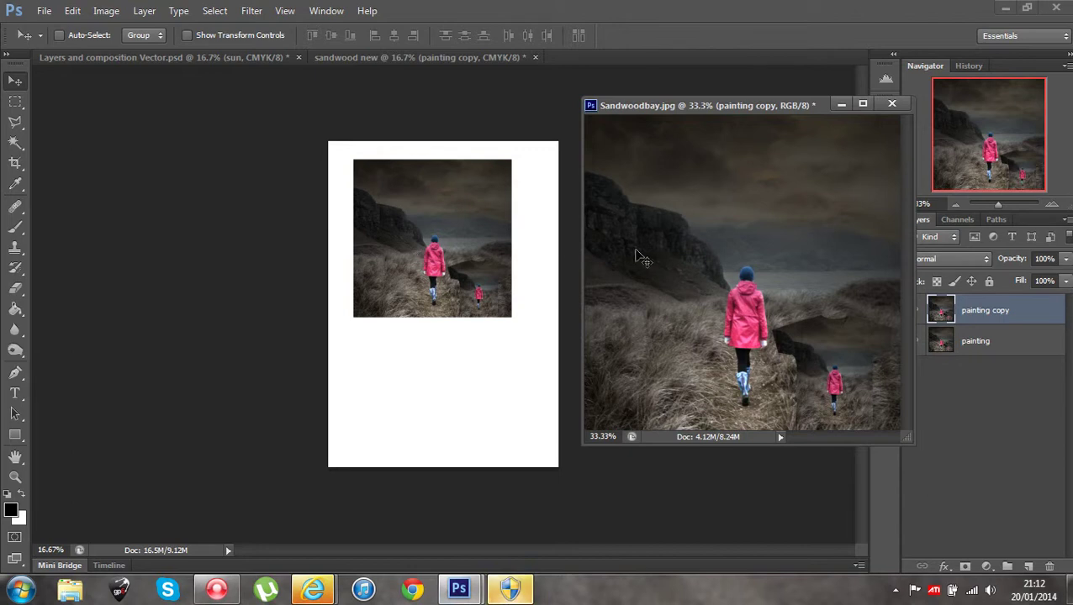
{"action": "left_click_drag", "start_coordinate": [735, 109], "coordinate": [673, 63]}
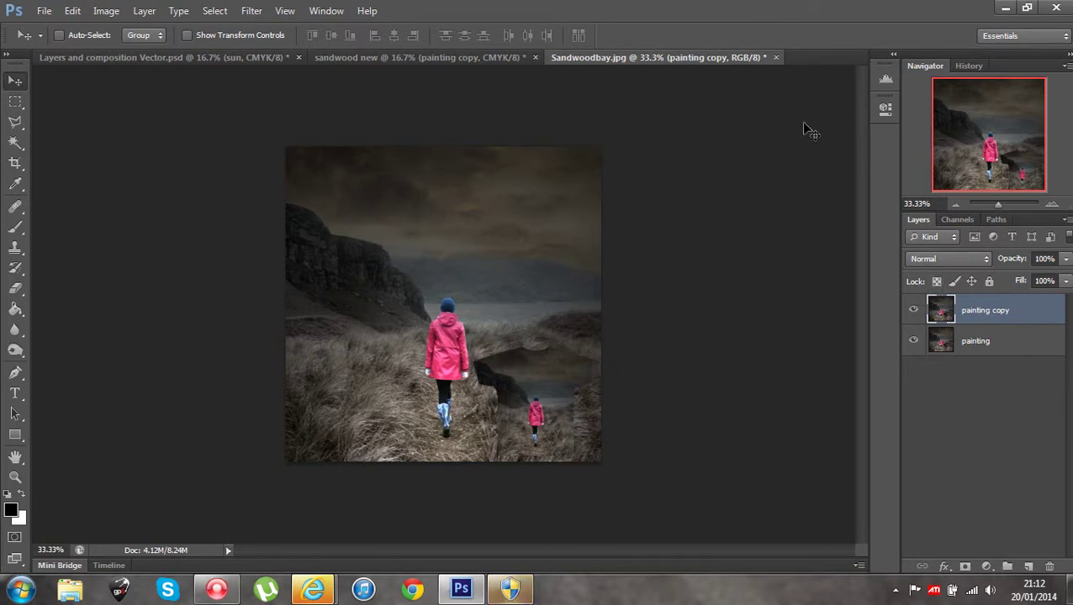
Step: Close Sandwoodbay.jpg without saving and move the painting copy to the page's upper middle
{"action": "left_click", "coordinate": [776, 58]}
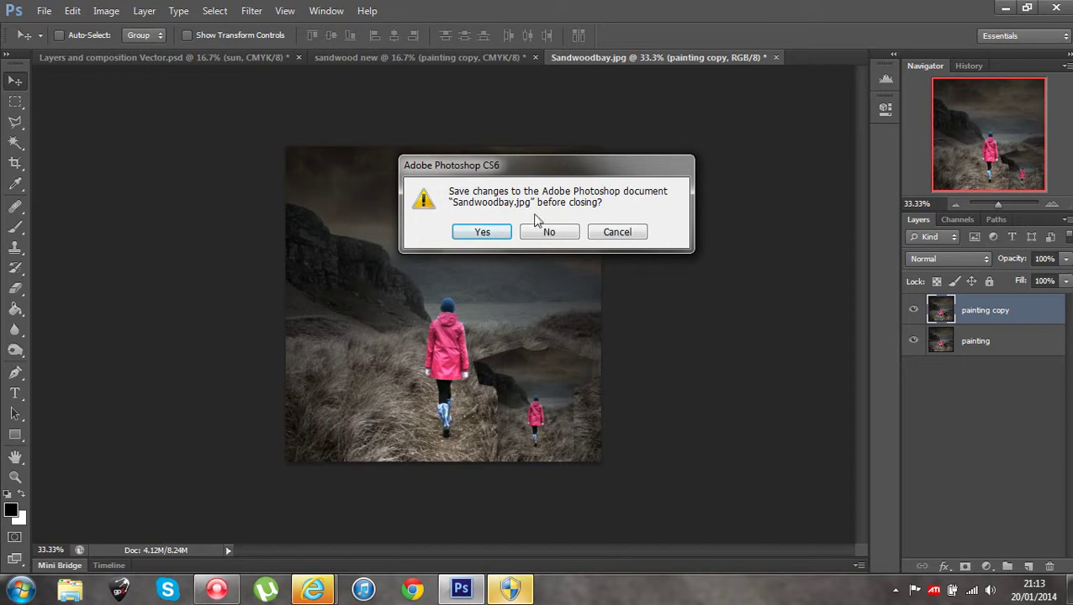
{"action": "left_click", "coordinate": [541, 235]}
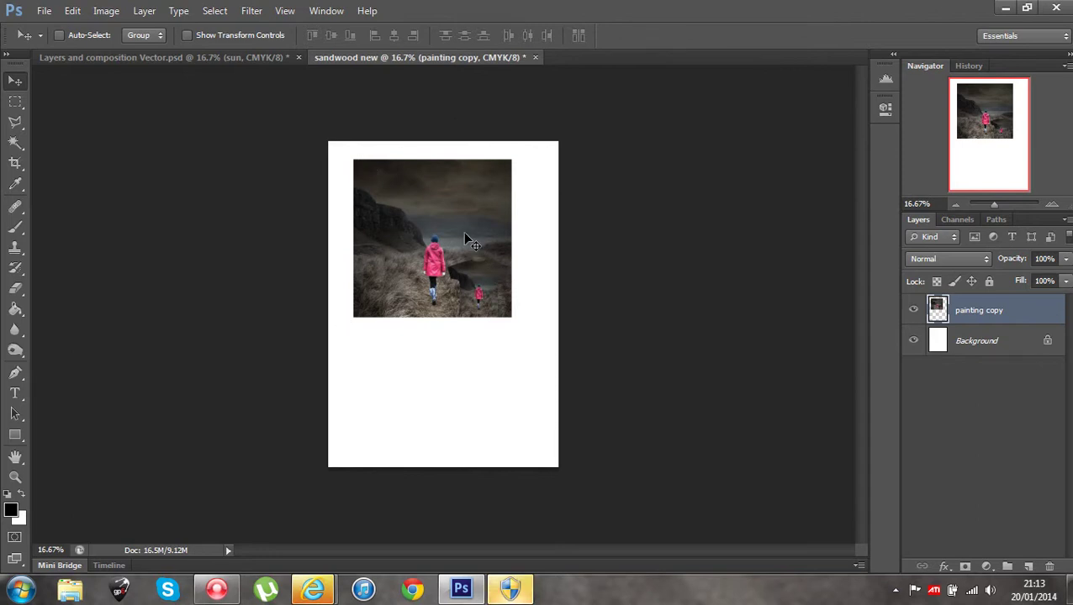
{"action": "mouse_move", "coordinate": [465, 235]}
{"action": "left_mouse_down"}
{"action": "mouse_move", "coordinate": [450, 247]}
{"action": "mouse_move", "coordinate": [456, 267]}
{"action": "left_mouse_up"}
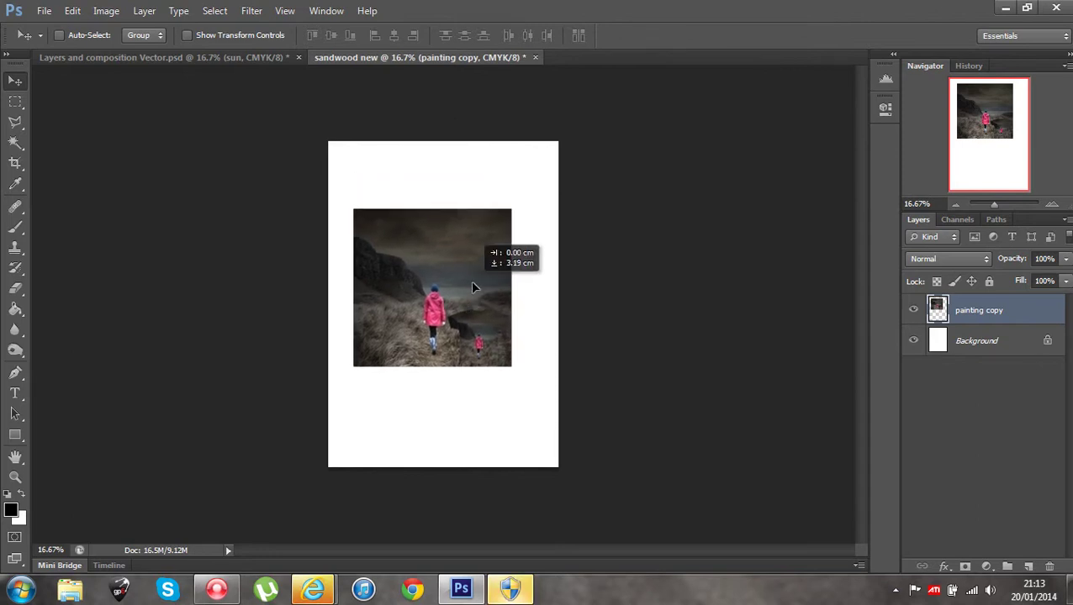
{"action": "left_click_drag", "start_coordinate": [473, 287], "coordinate": [480, 287]}
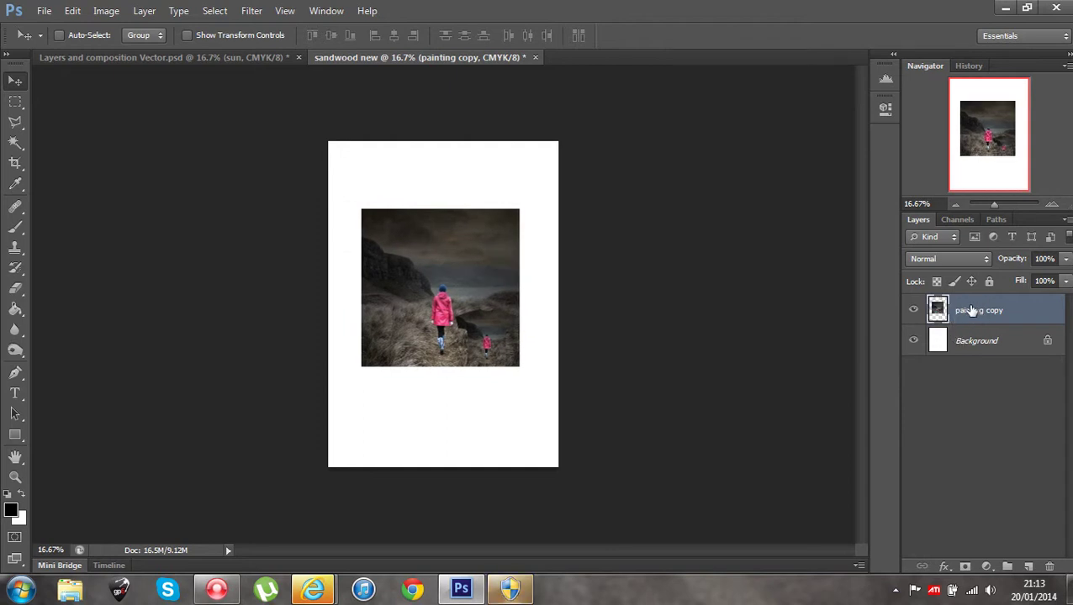
{"action": "mouse_move", "coordinate": [448, 287]}
{"action": "left_mouse_down"}
{"action": "mouse_move", "coordinate": [448, 256]}
{"action": "mouse_move", "coordinate": [389, 234]}
{"action": "mouse_move", "coordinate": [393, 241]}
{"action": "left_mouse_up"}
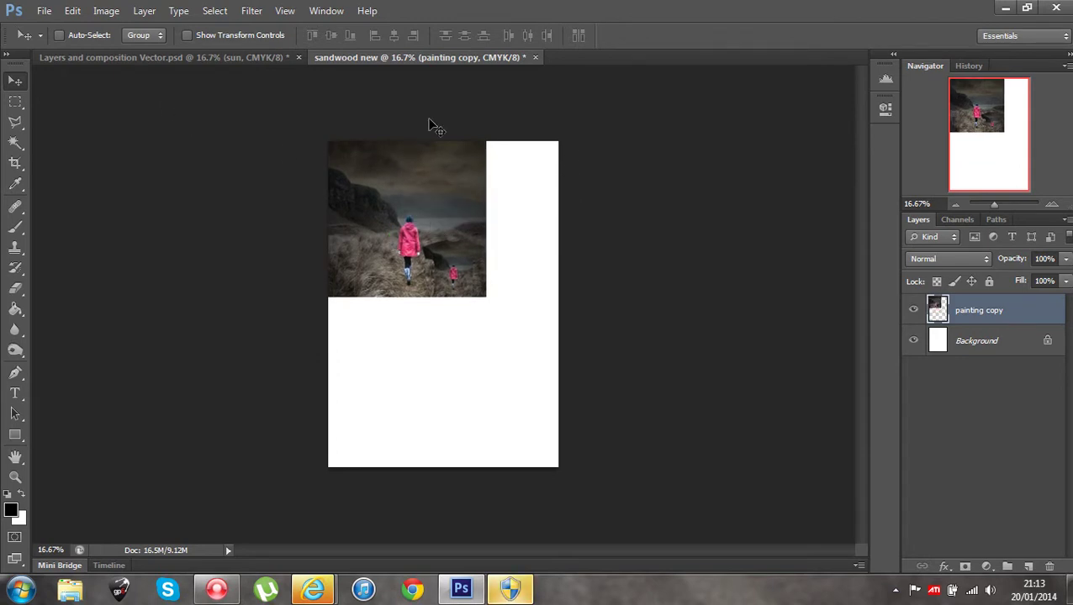
{"action": "left_click_drag", "start_coordinate": [462, 205], "coordinate": [498, 262]}
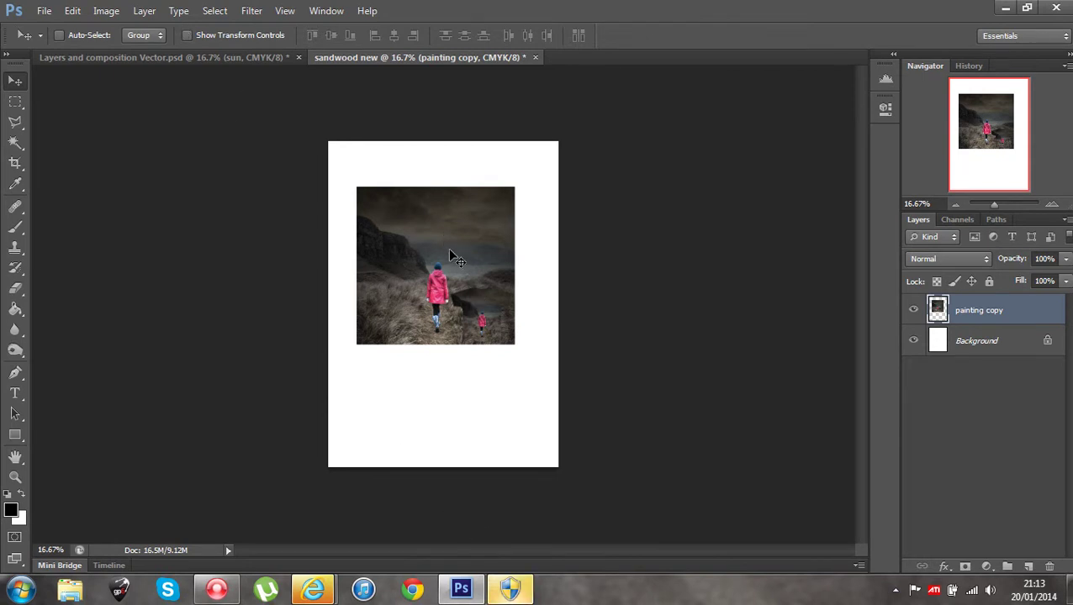
Step: Scale the painting copy to about 209% and shift it left to cover the A5 page
{"action": "left_click", "coordinate": [76, 13]}
{"action": "mouse_move", "coordinate": [206, 311]}
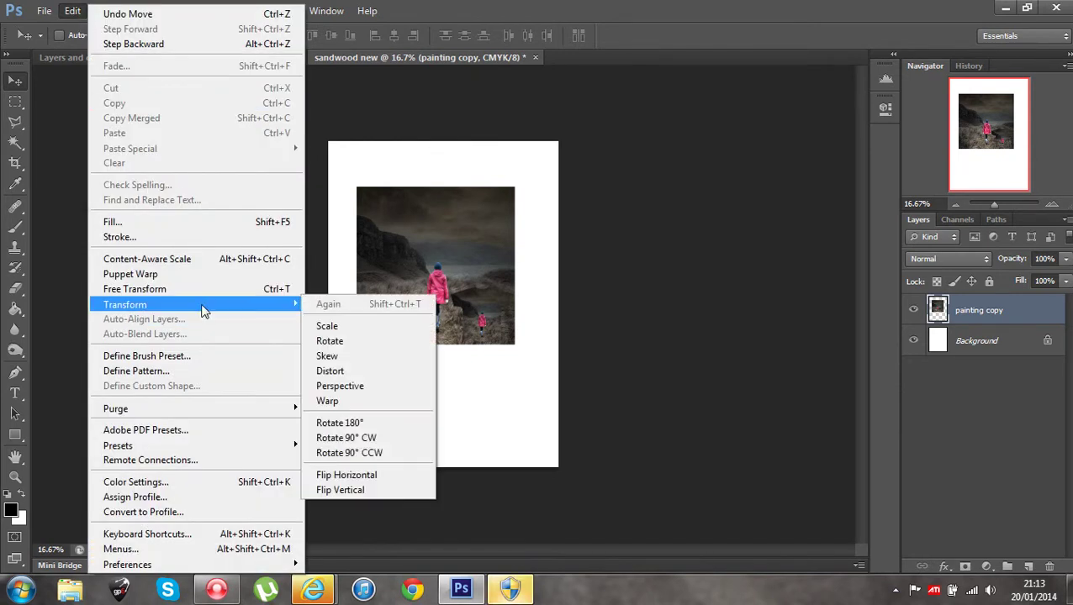
{"action": "left_click", "coordinate": [398, 324]}
{"action": "left_click_drag", "start_coordinate": [453, 296], "coordinate": [352, 215]}
{"action": "left_click_drag", "start_coordinate": [362, 161], "coordinate": [431, 218]}
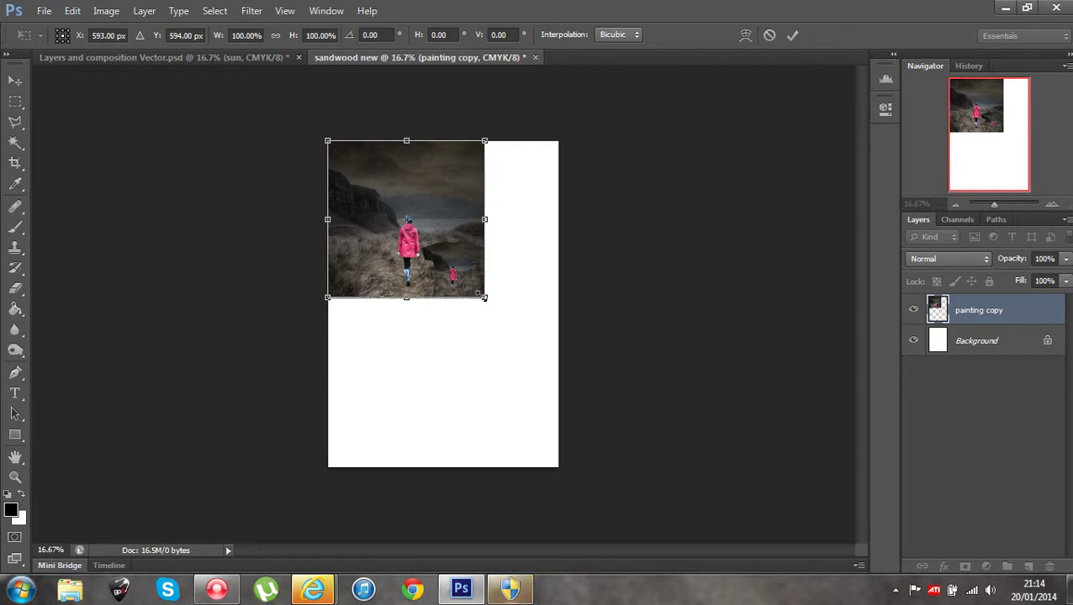
{"action": "left_click_drag", "start_coordinate": [484, 298], "coordinate": [632, 490]}
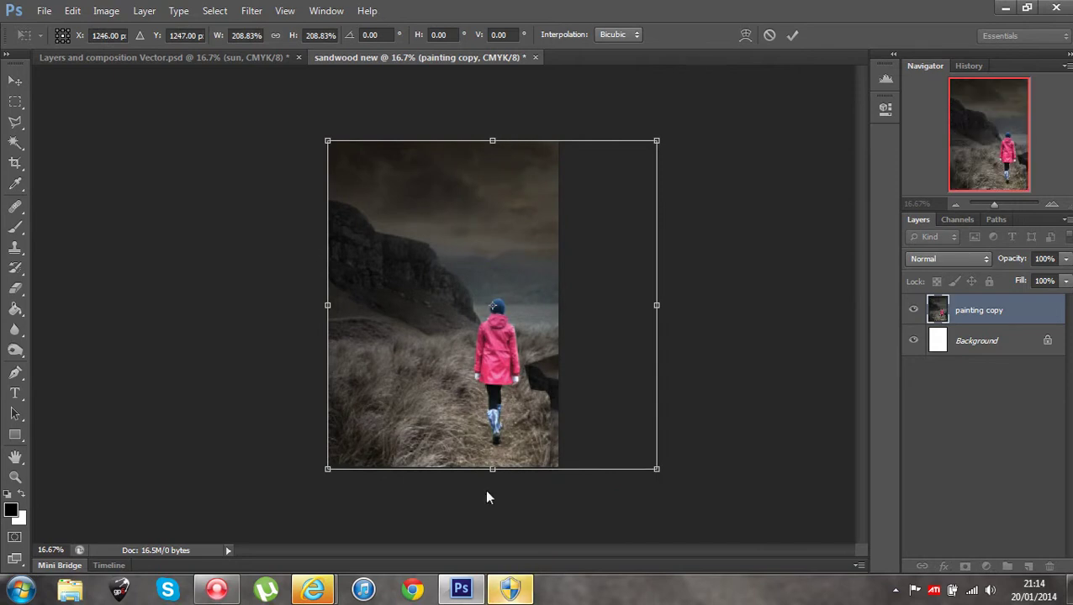
{"action": "left_click_drag", "start_coordinate": [520, 395], "coordinate": [426, 396]}
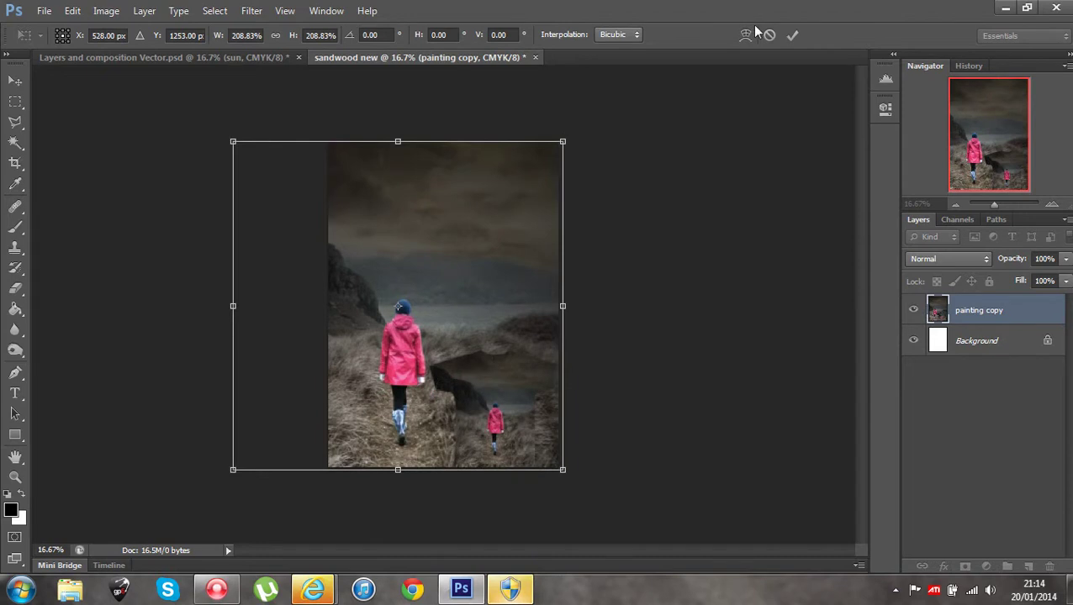
{"action": "left_click", "coordinate": [791, 36]}
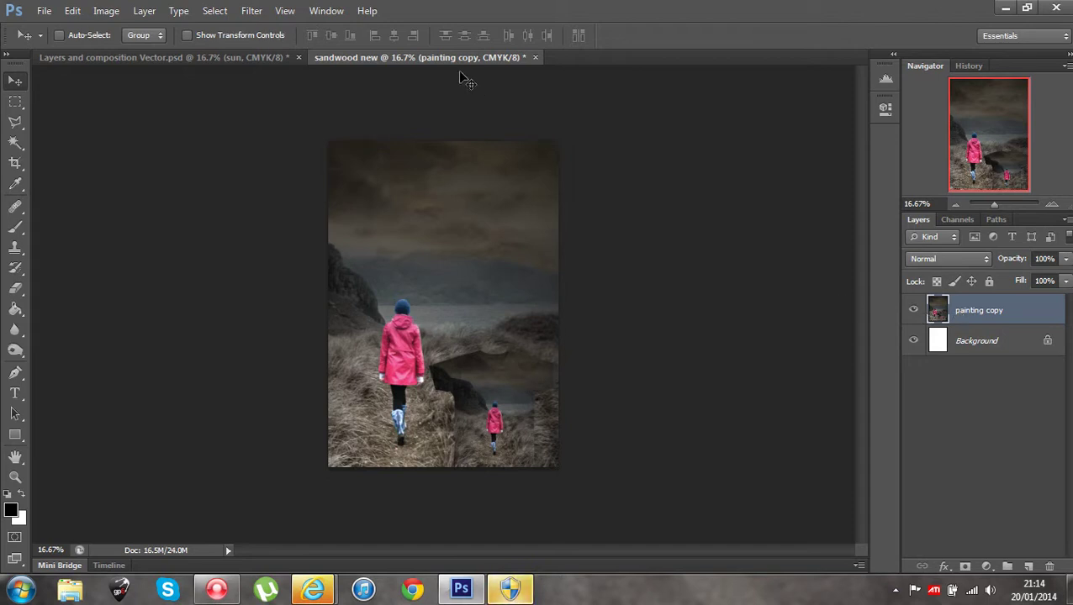
{"action": "left_click", "coordinate": [112, 15]}
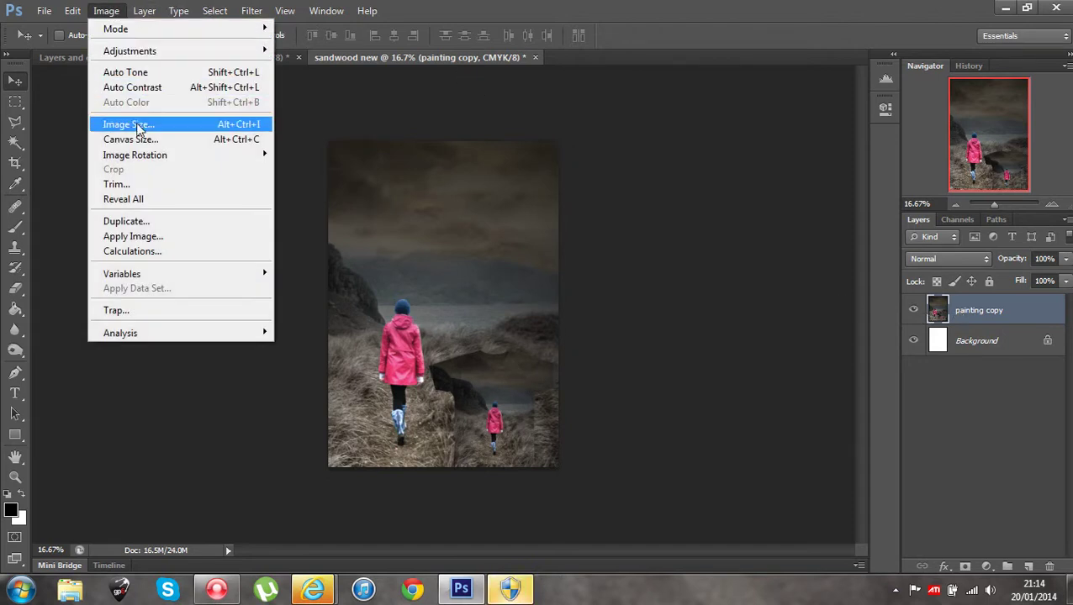
{"action": "left_click", "coordinate": [133, 125]}
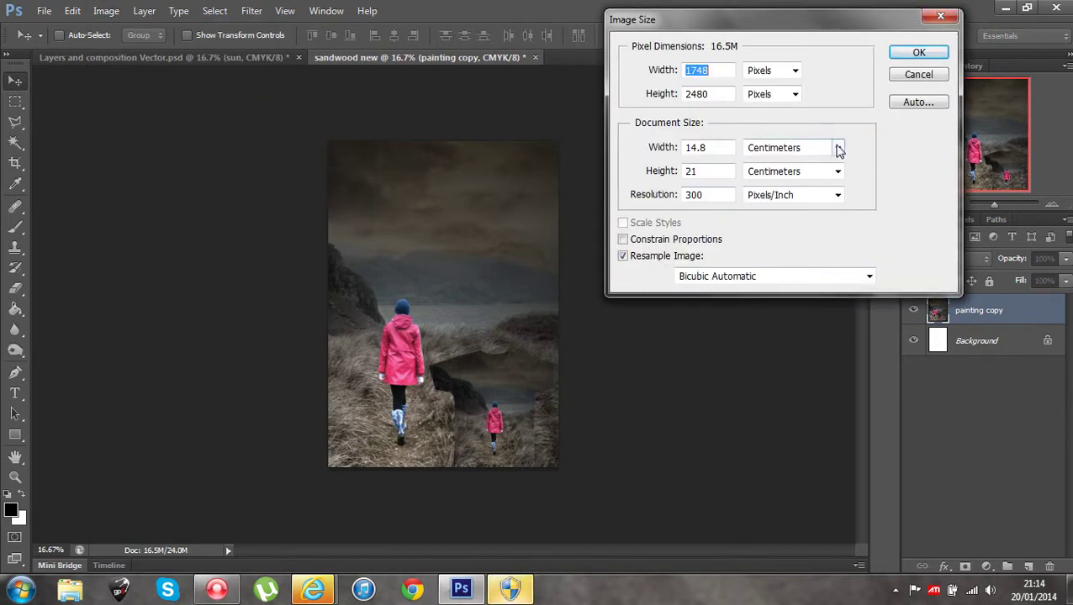
{"action": "left_click", "coordinate": [838, 148]}
{"action": "left_click", "coordinate": [821, 188]}
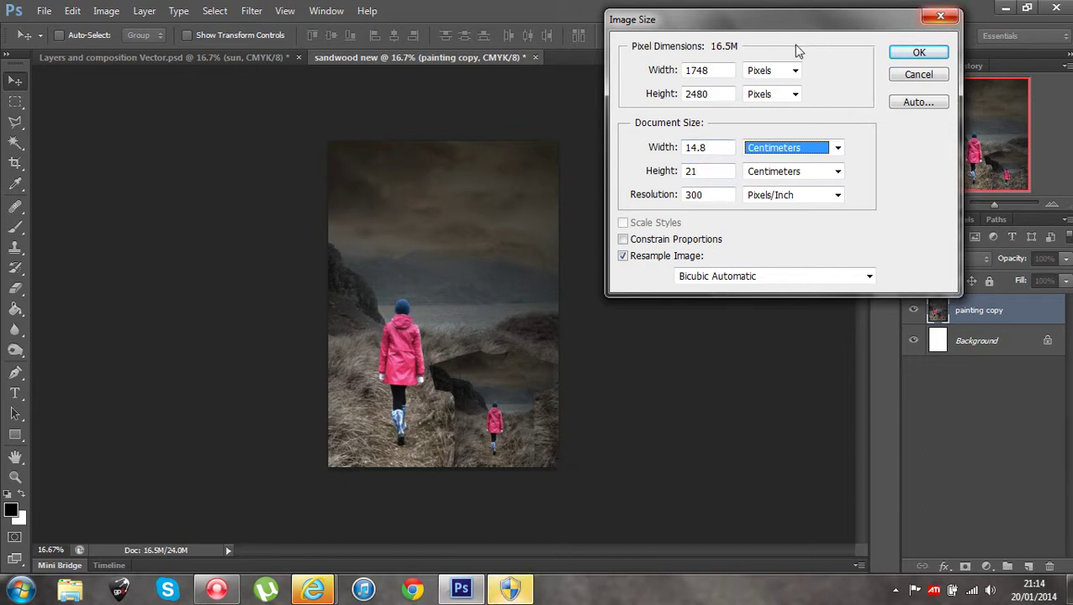
{"action": "left_click", "coordinate": [916, 56]}
{"action": "left_click", "coordinate": [940, 17]}
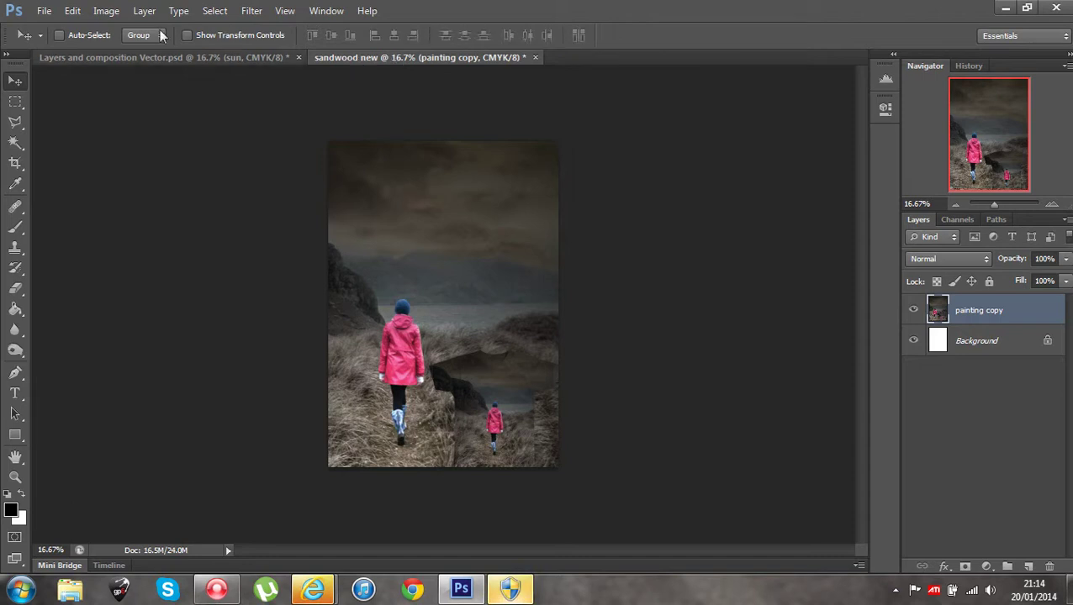
{"action": "left_click", "coordinate": [101, 11]}
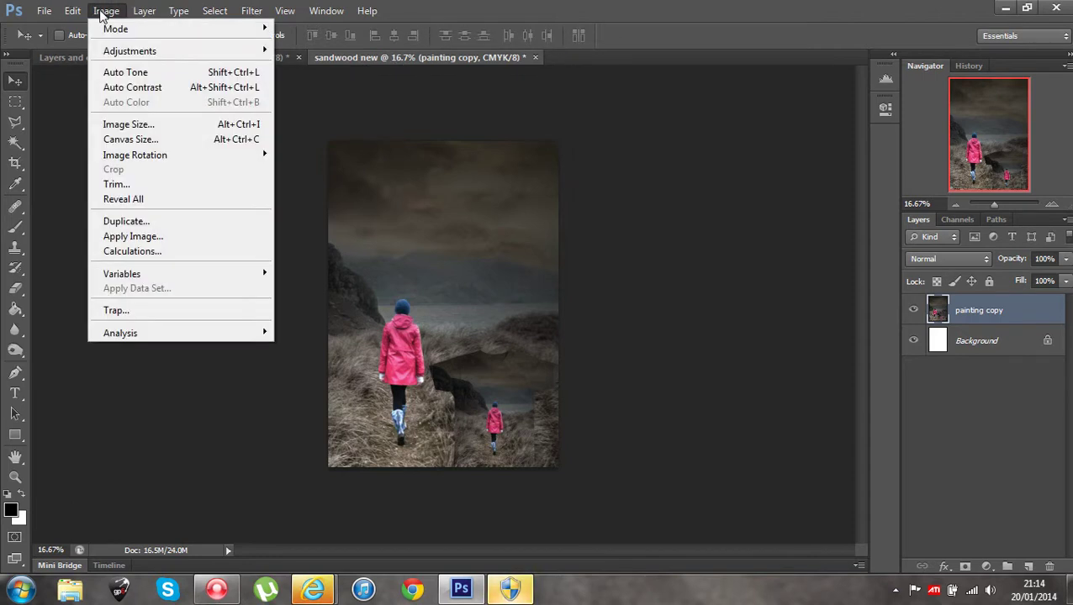
{"action": "left_click", "coordinate": [103, 13]}
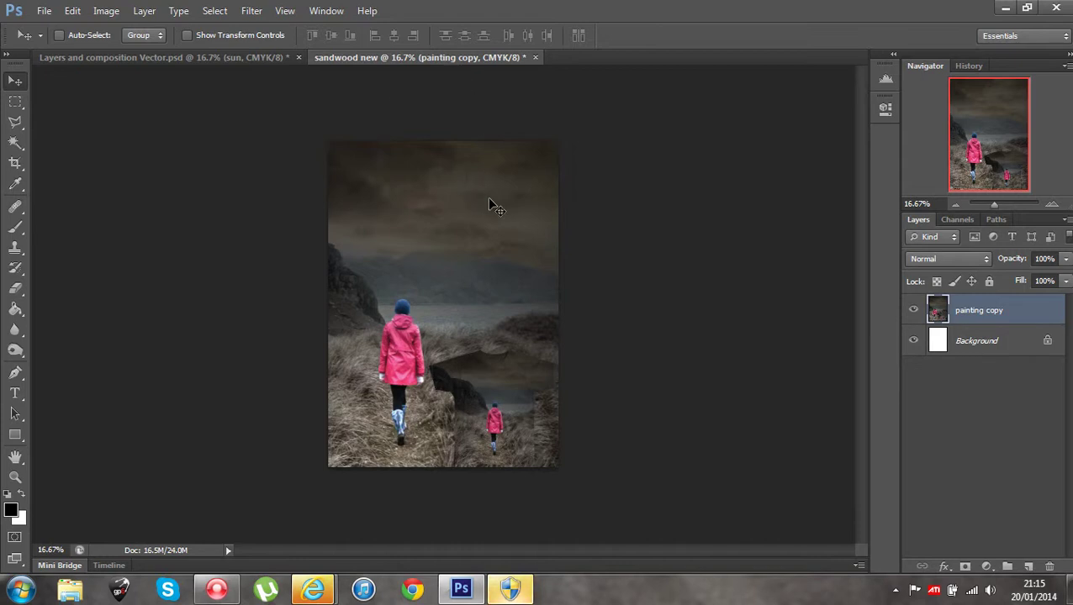
Step: Open Save As for sandwood new.psd and view the Format list, keeping Photoshop PSD
{"action": "left_click", "coordinate": [38, 10]}
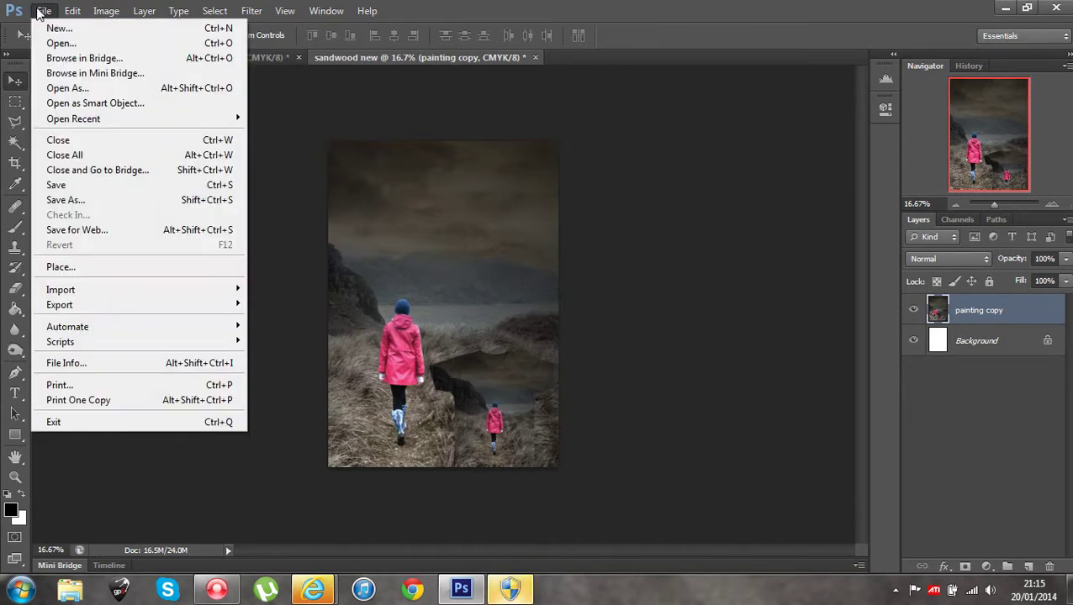
{"action": "left_click", "coordinate": [83, 199]}
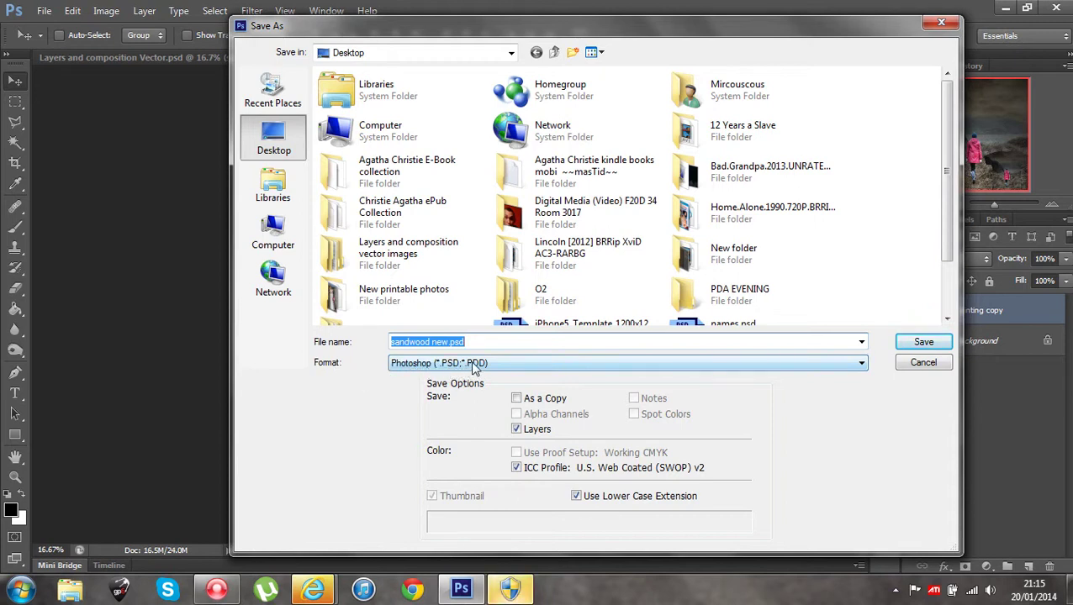
{"action": "left_click_drag", "start_coordinate": [759, 36], "coordinate": [603, 256]}
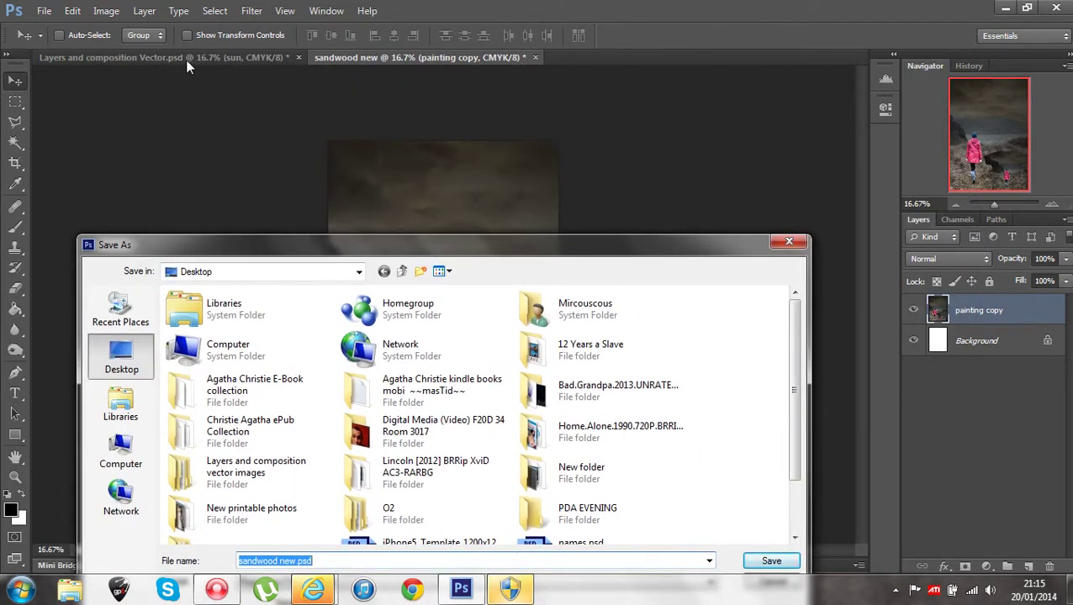
{"action": "left_click_drag", "start_coordinate": [401, 250], "coordinate": [390, 133]}
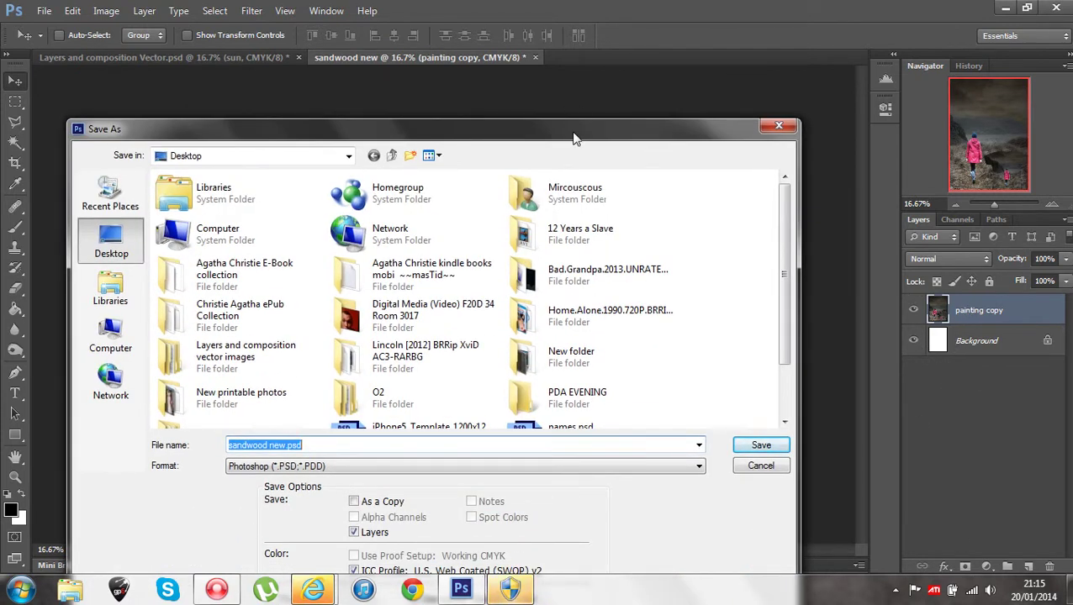
{"action": "left_click_drag", "start_coordinate": [573, 139], "coordinate": [609, 65]}
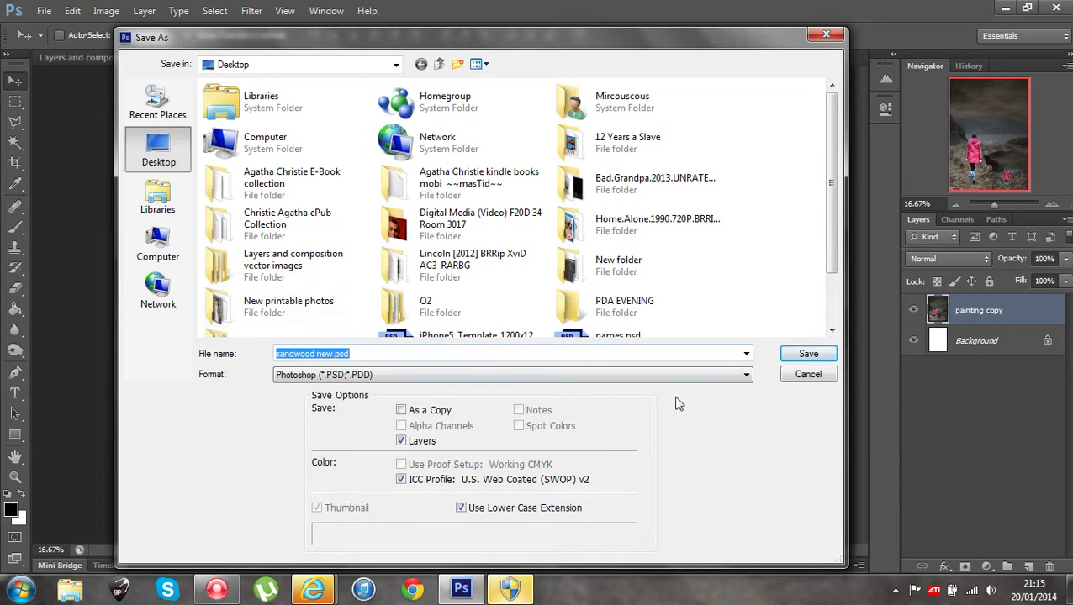
{"action": "left_click", "coordinate": [743, 376]}
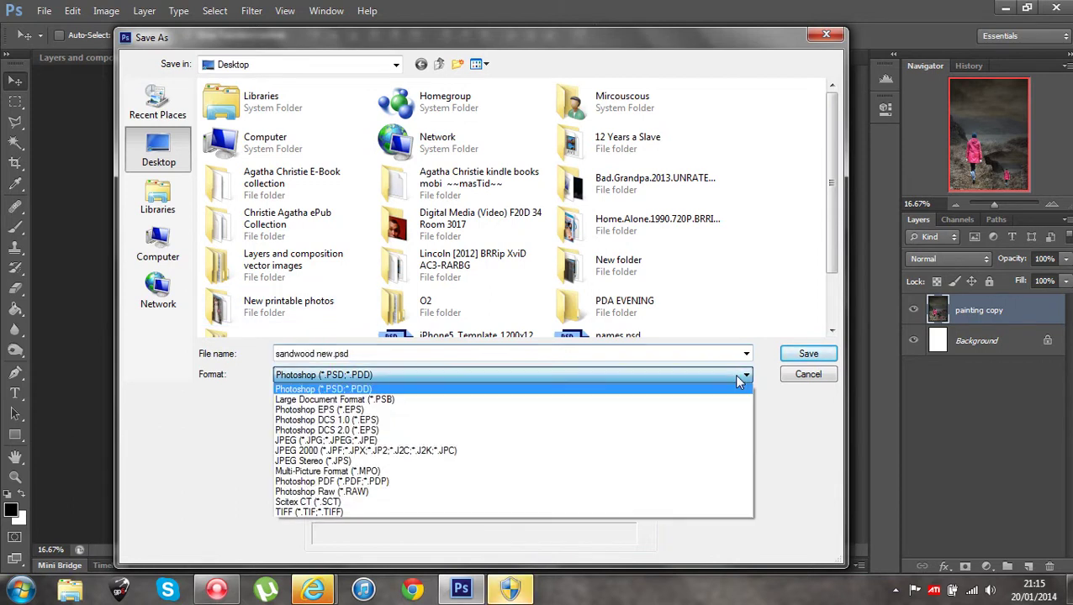
Step: Recheck the Format list, leave it on Photoshop PSD, and dismiss Save As without saving
{"action": "left_click", "coordinate": [363, 379]}
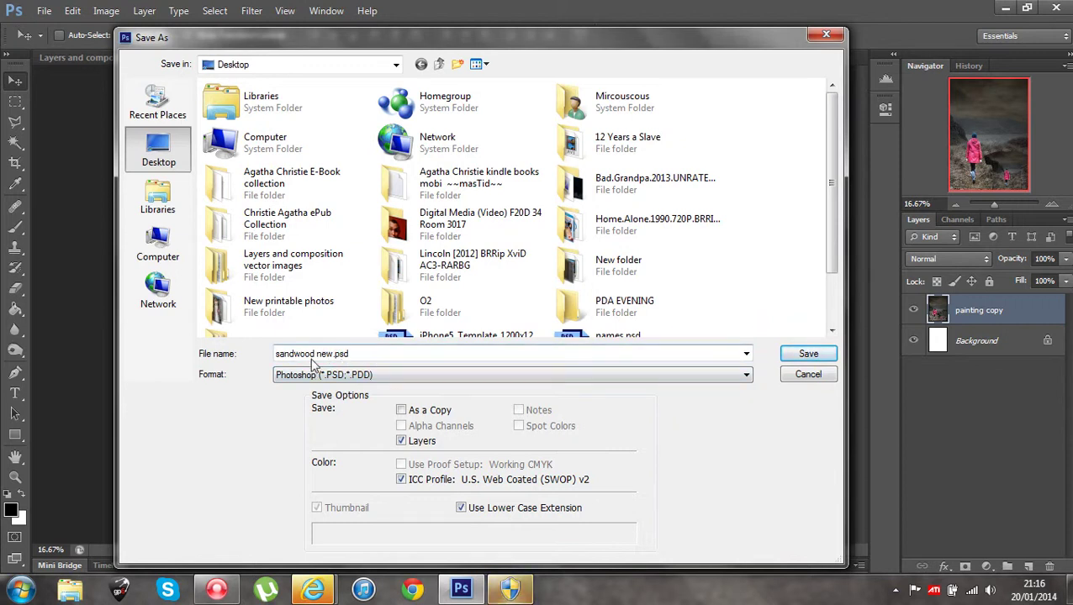
{"action": "left_click", "coordinate": [384, 375]}
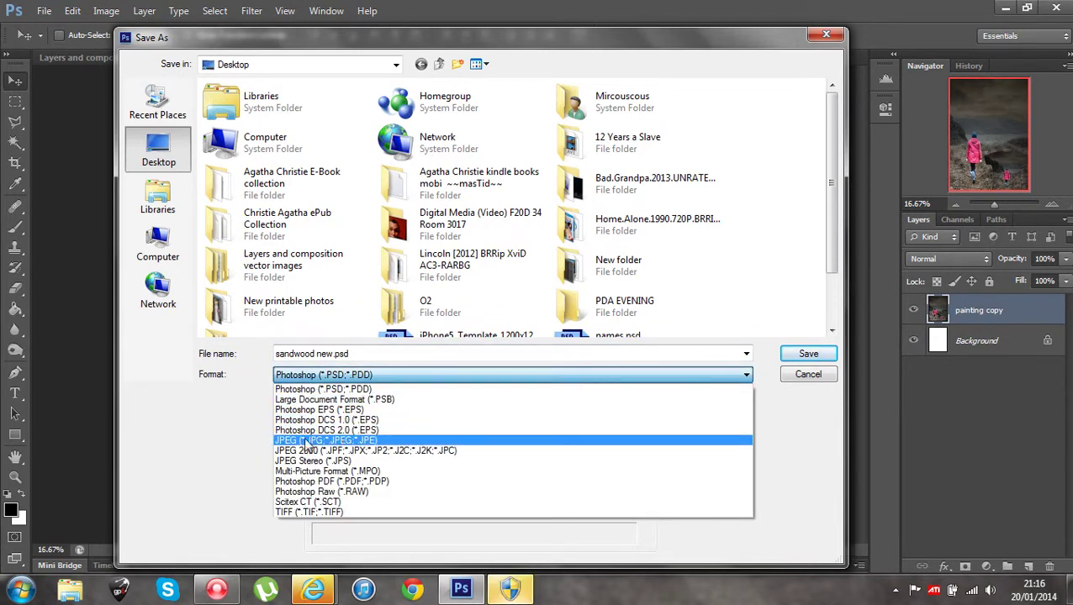
{"action": "left_click", "coordinate": [706, 392]}
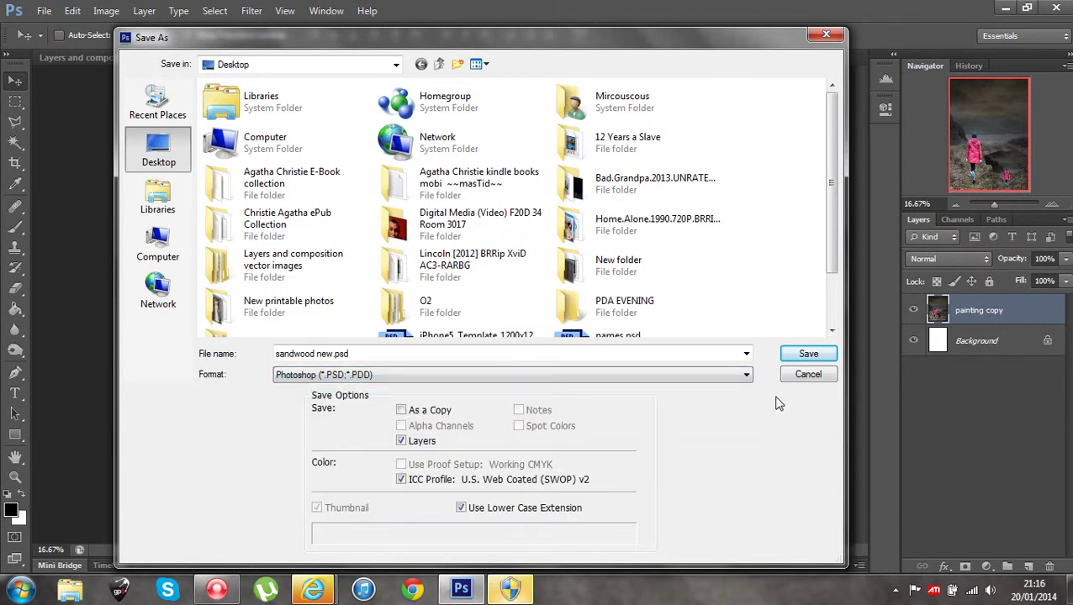
{"action": "left_click", "coordinate": [830, 36]}
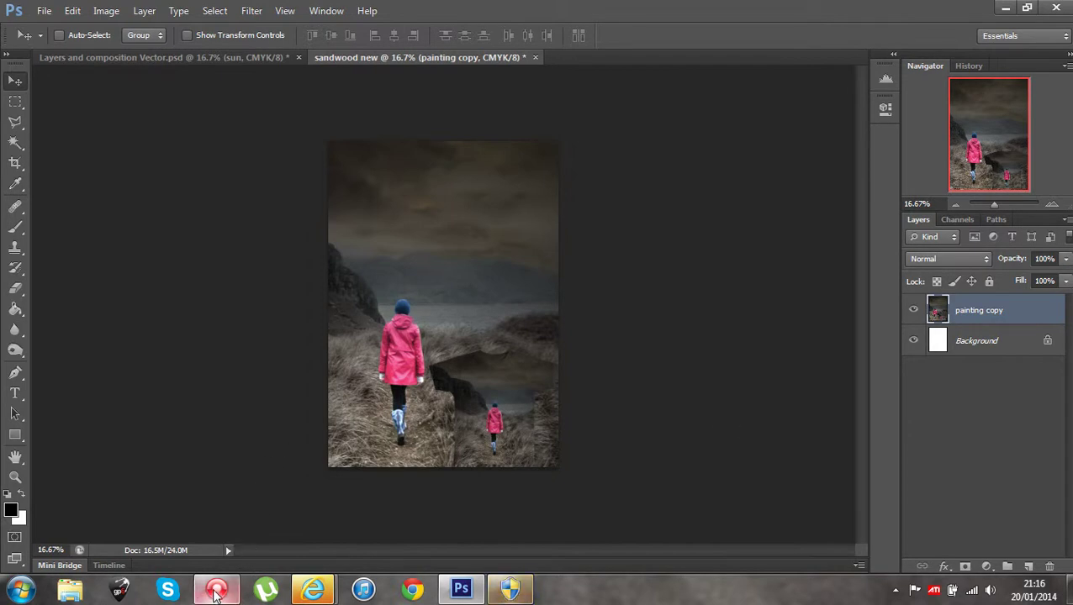
{"action": "mouse_move", "coordinate": [216, 593]}
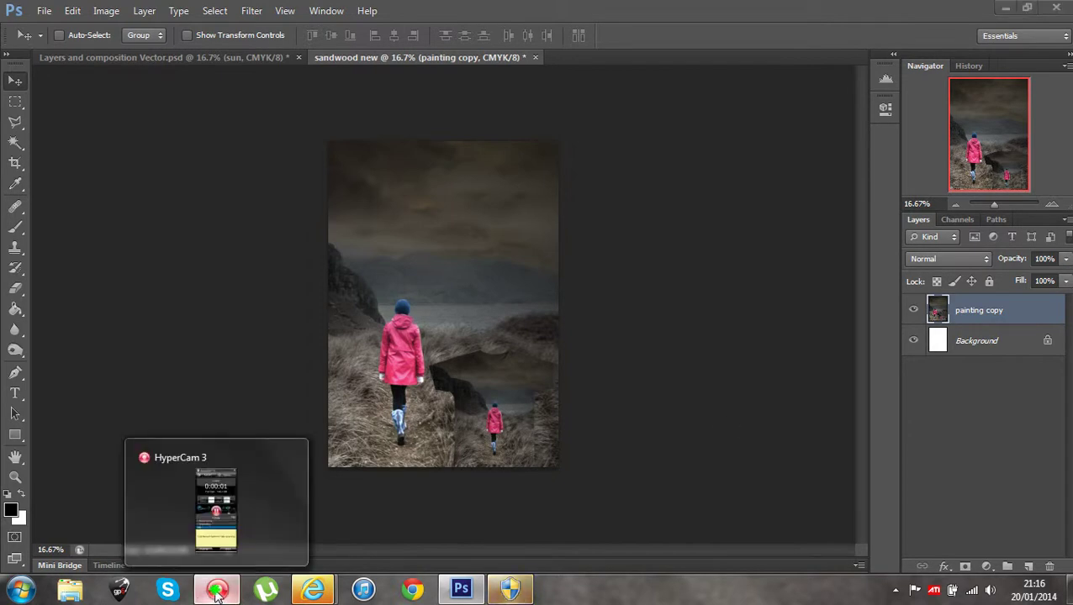